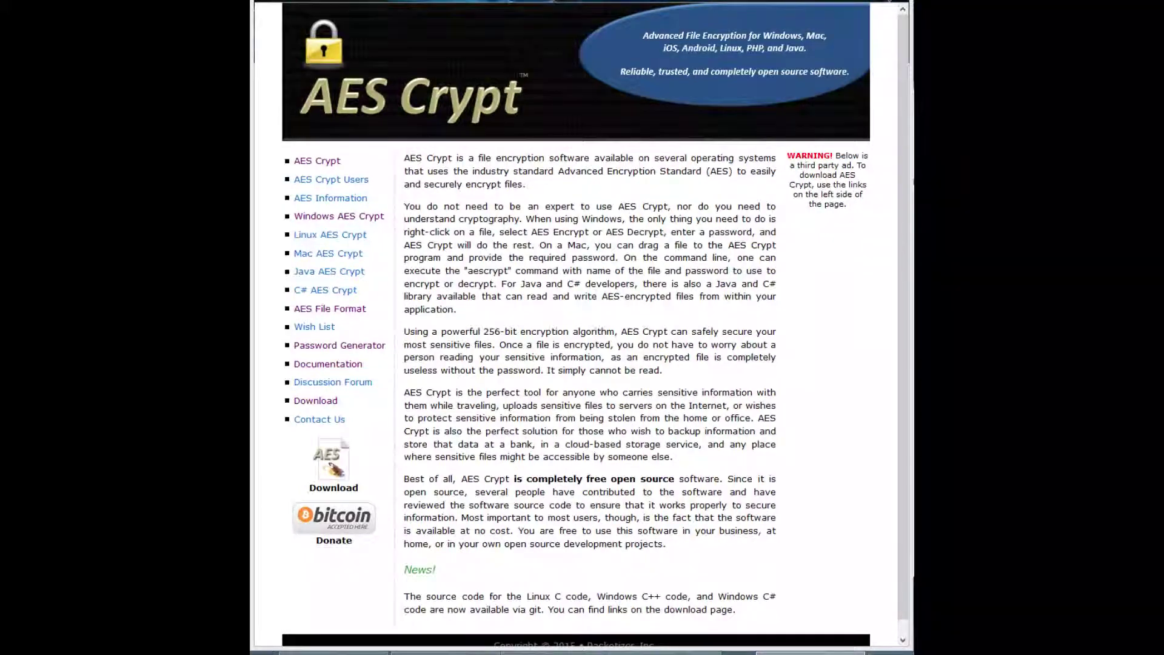
Open the AES Crypt Downloads page and browse its Windows, Android, Apple and Linux packages
{"action": "left_click", "coordinate": [335, 403]}
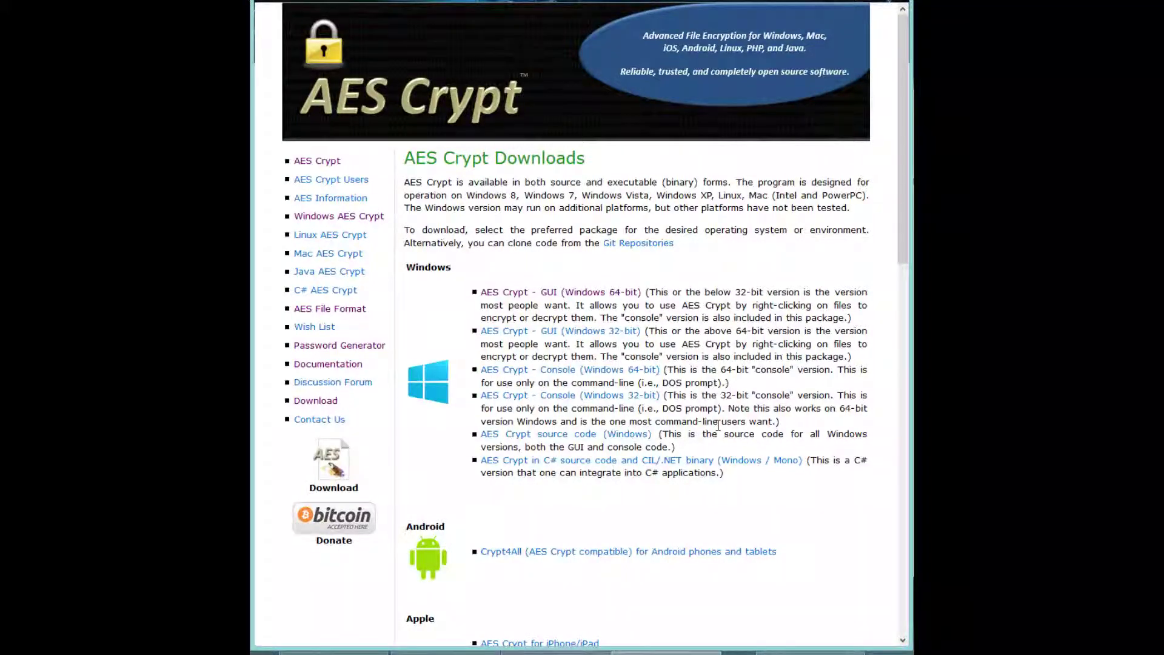
{"action": "scroll", "coordinate": [718, 426], "scroll_direction": "down", "scroll_amount": 3}
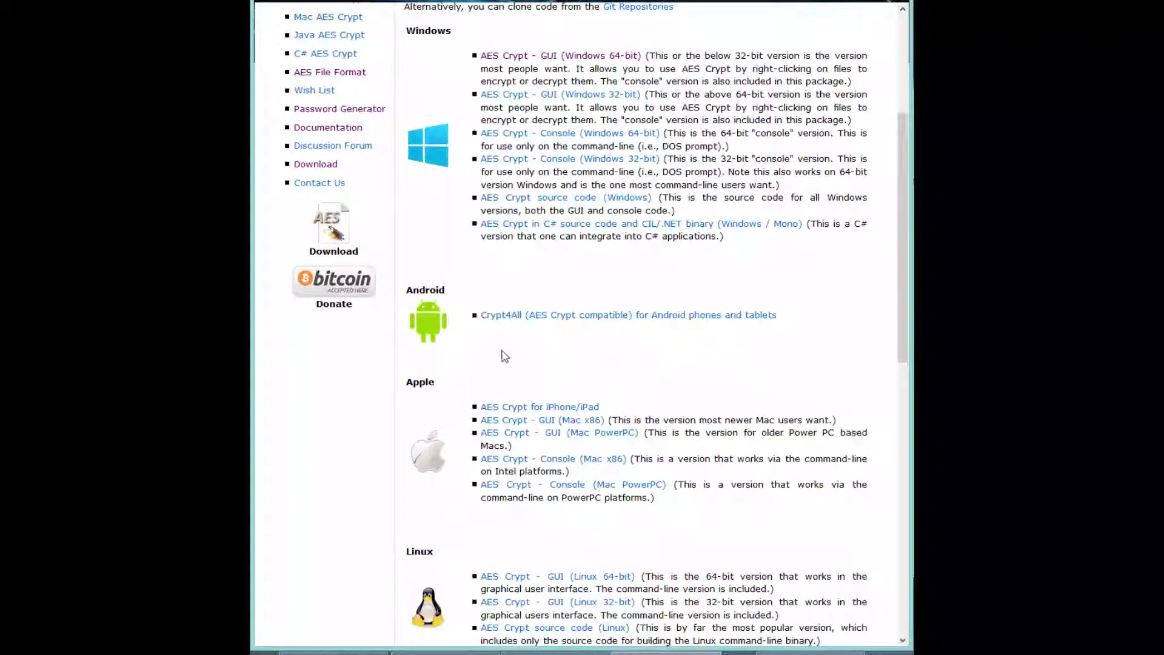
{"action": "scroll", "coordinate": [598, 377], "scroll_direction": "down", "scroll_amount": 2}
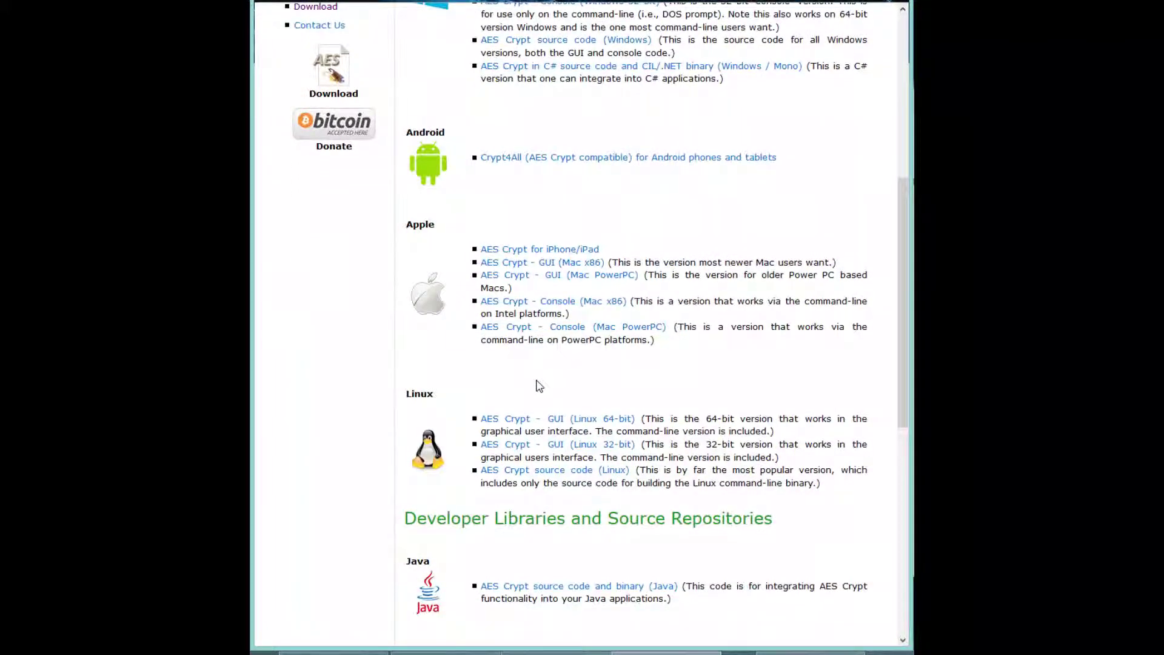
{"action": "scroll", "coordinate": [563, 402], "scroll_direction": "down", "scroll_amount": 1}
{"action": "scroll", "coordinate": [736, 380], "scroll_direction": "down", "scroll_amount": 2}
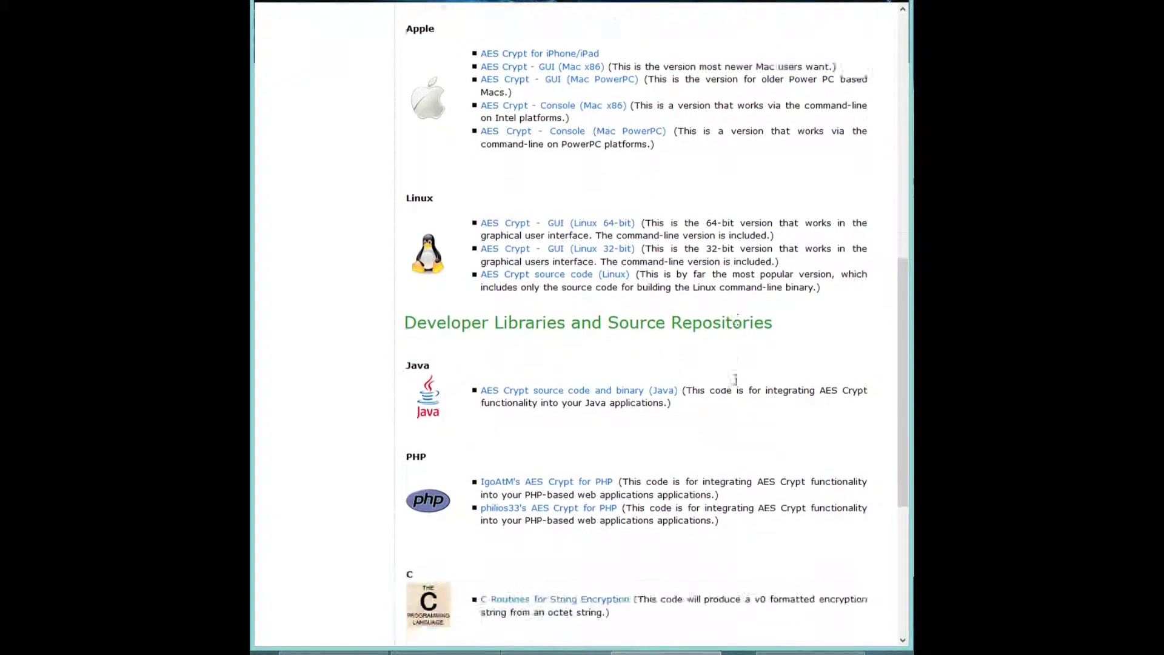
{"action": "scroll", "coordinate": [736, 381], "scroll_direction": "down", "scroll_amount": 2}
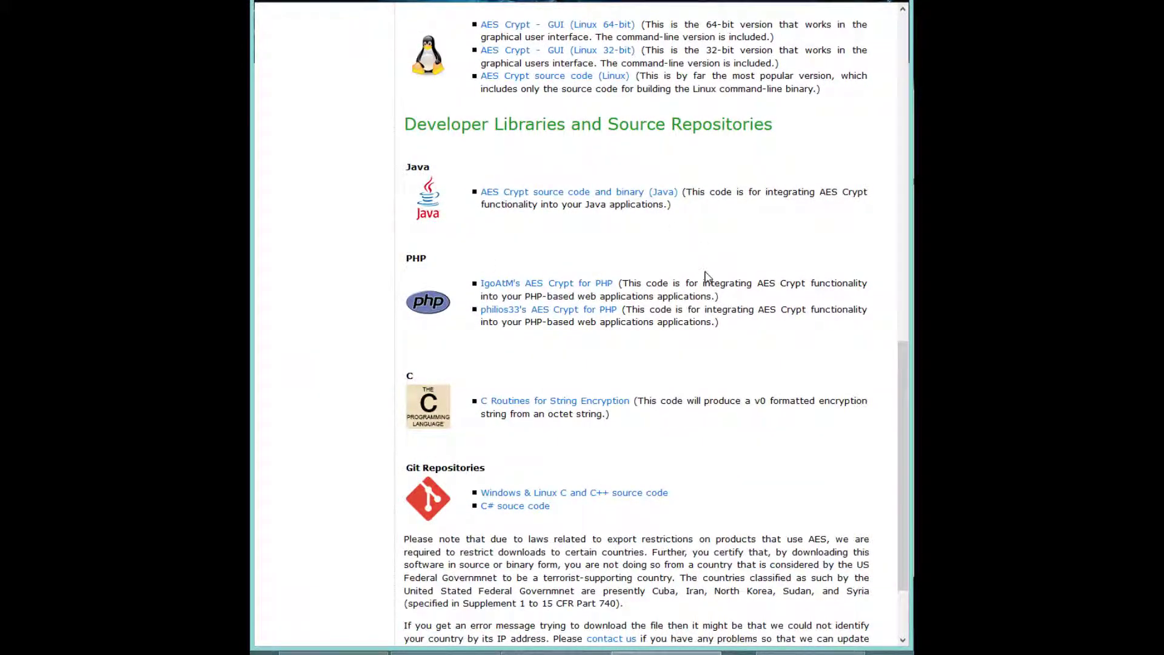
{"action": "scroll", "coordinate": [705, 276], "scroll_direction": "up", "scroll_amount": 7}
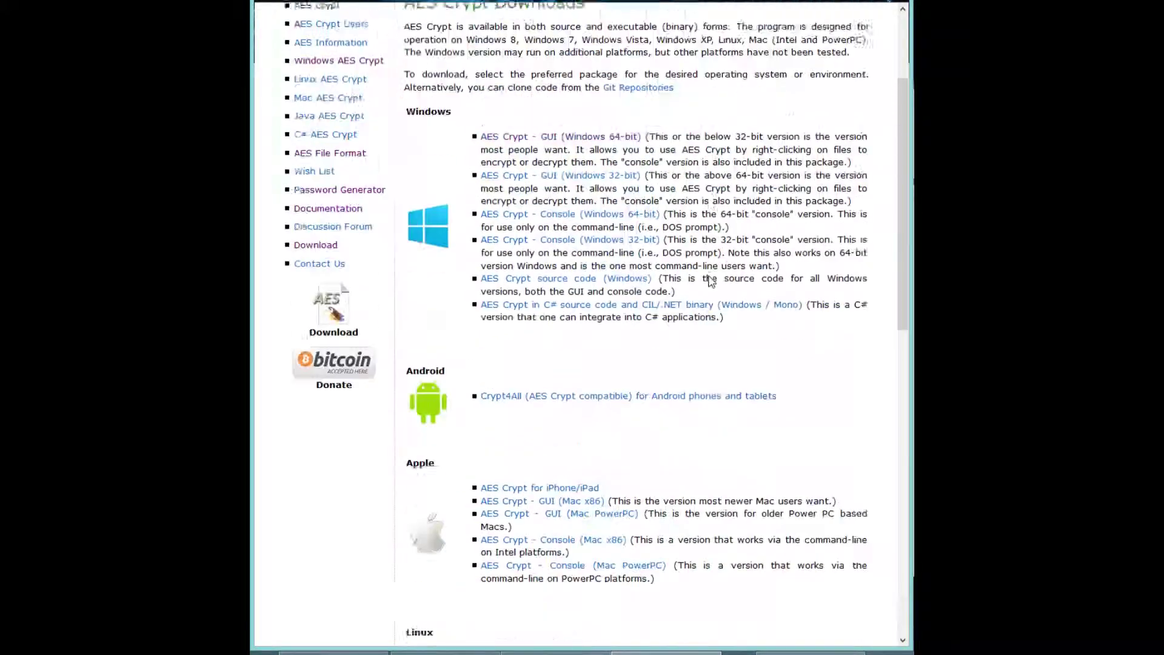
{"action": "scroll", "coordinate": [709, 291], "scroll_direction": "up", "scroll_amount": 1}
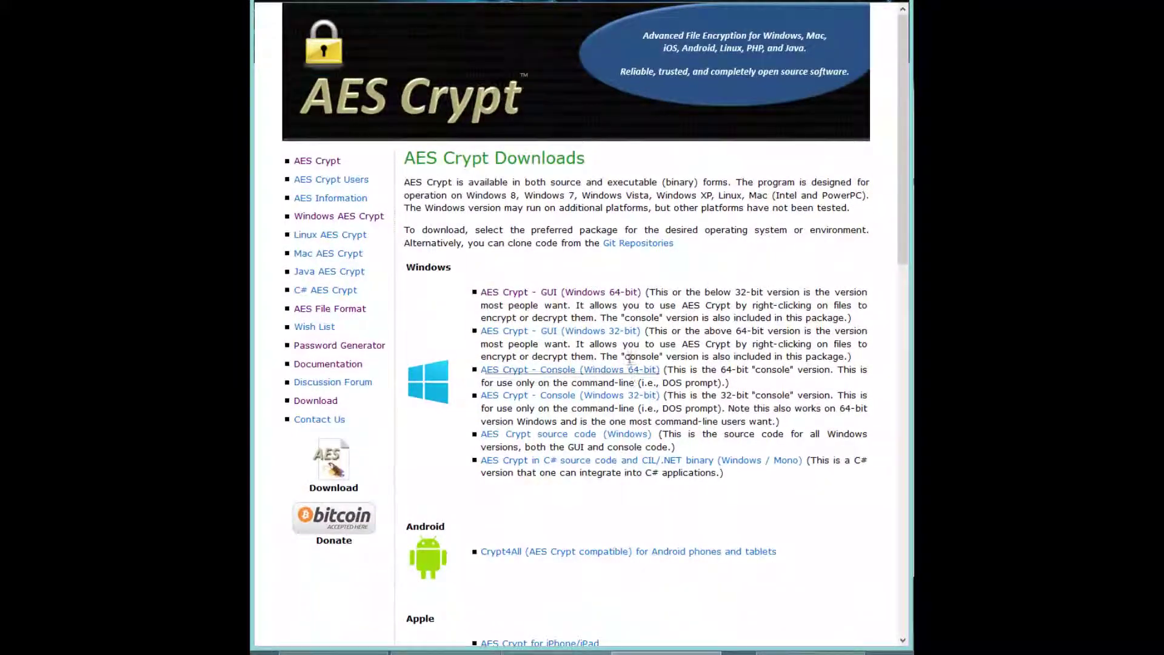
Bring up File Explorer at Downloads and open the AESCrypt_v309_x64 folder and its inner subfolder
{"action": "left_click", "coordinate": [807, 653]}
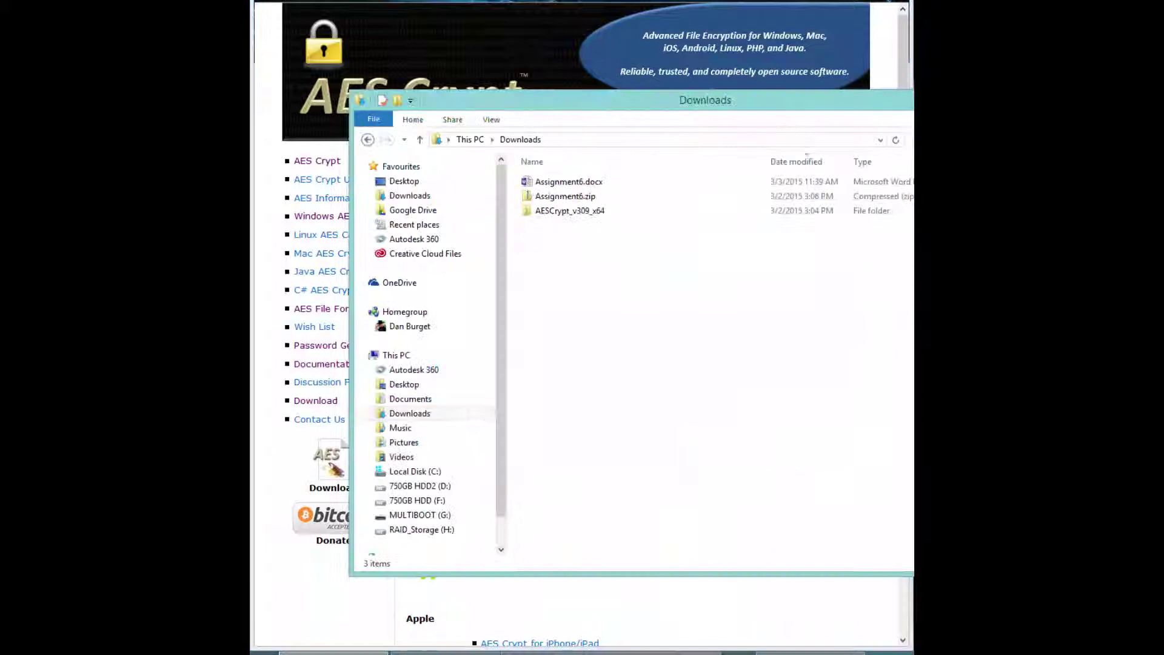
{"action": "left_click_drag", "start_coordinate": [879, 133], "coordinate": [761, 127]}
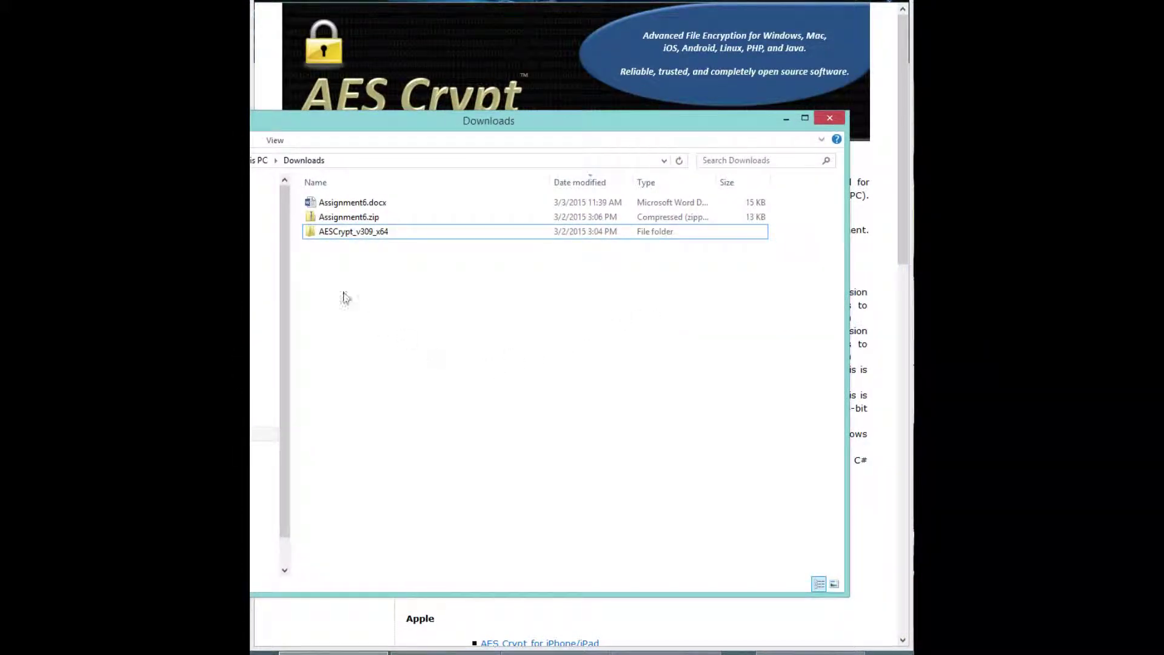
{"action": "left_click", "coordinate": [345, 235]}
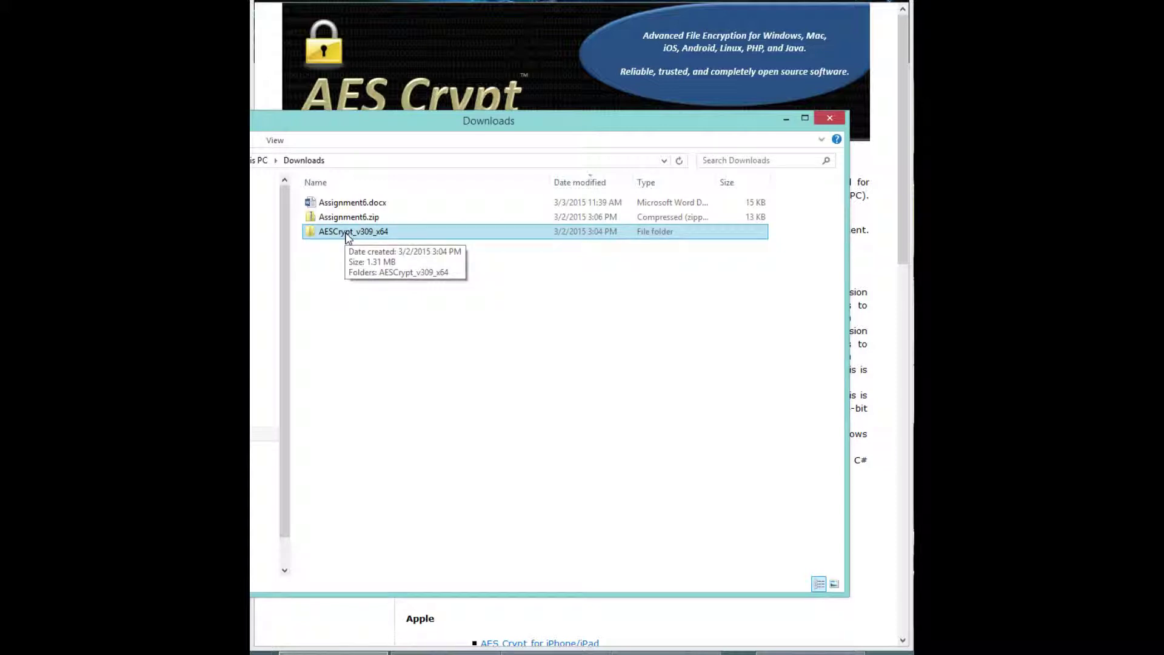
{"action": "double_click", "coordinate": [349, 235]}
{"action": "double_click", "coordinate": [348, 207]}
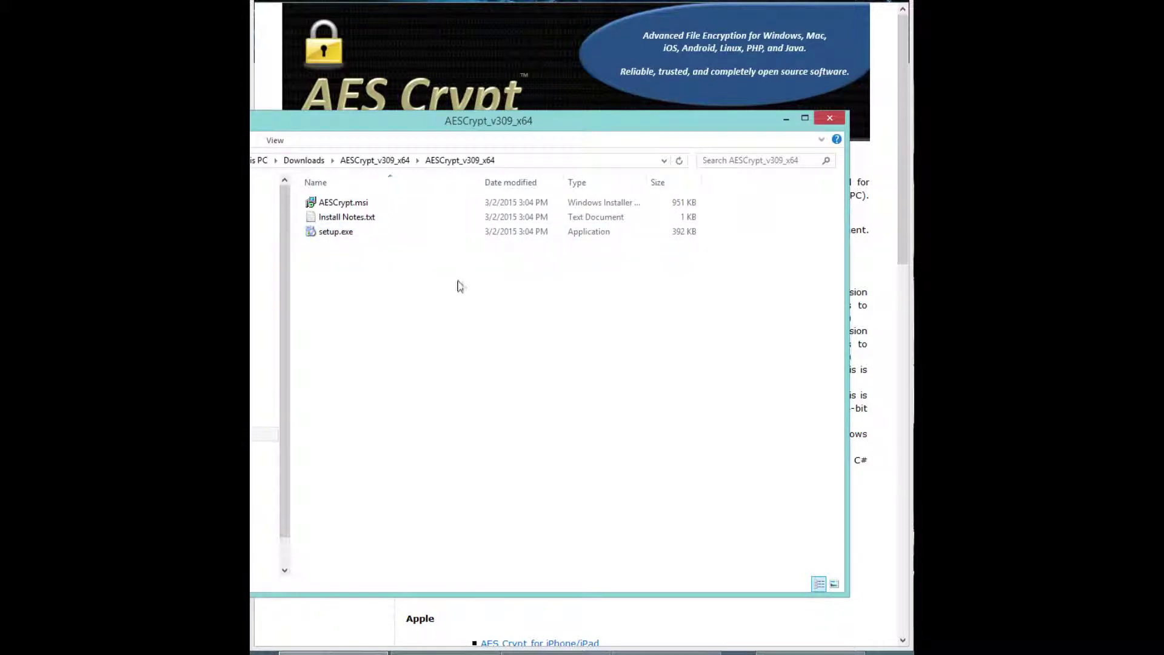
Go back up two levels to the Downloads folder
{"action": "mouse_move", "coordinate": [358, 209]}
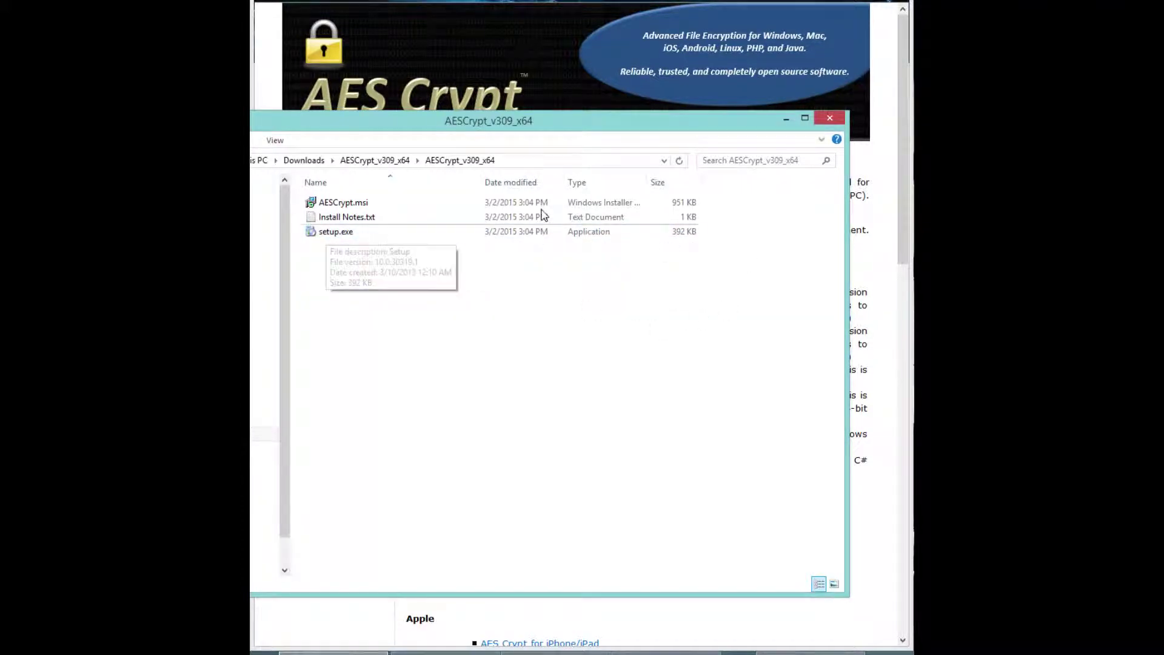
{"action": "left_click_drag", "start_coordinate": [537, 122], "coordinate": [618, 117]}
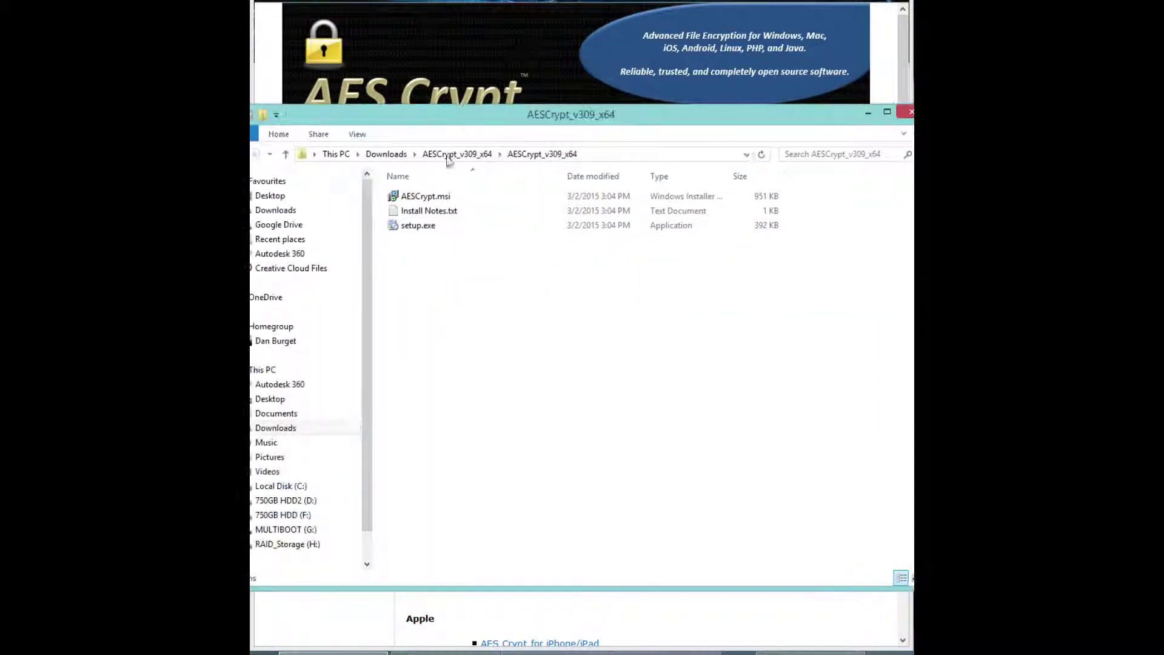
{"action": "left_click", "coordinate": [285, 156]}
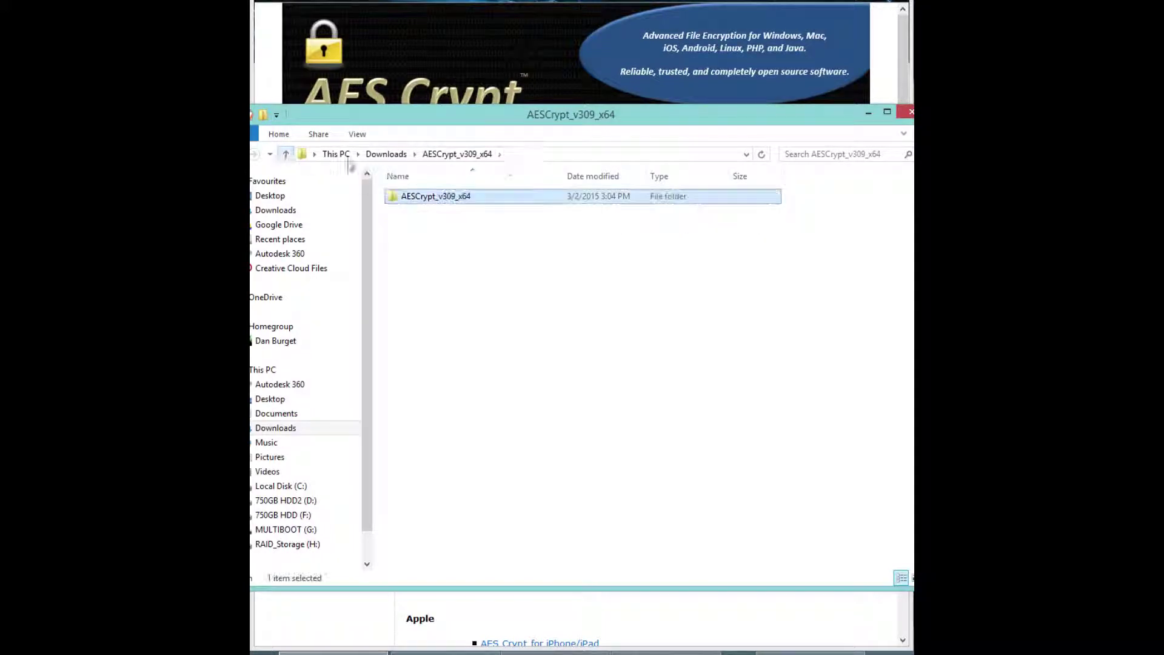
{"action": "left_click", "coordinate": [286, 154]}
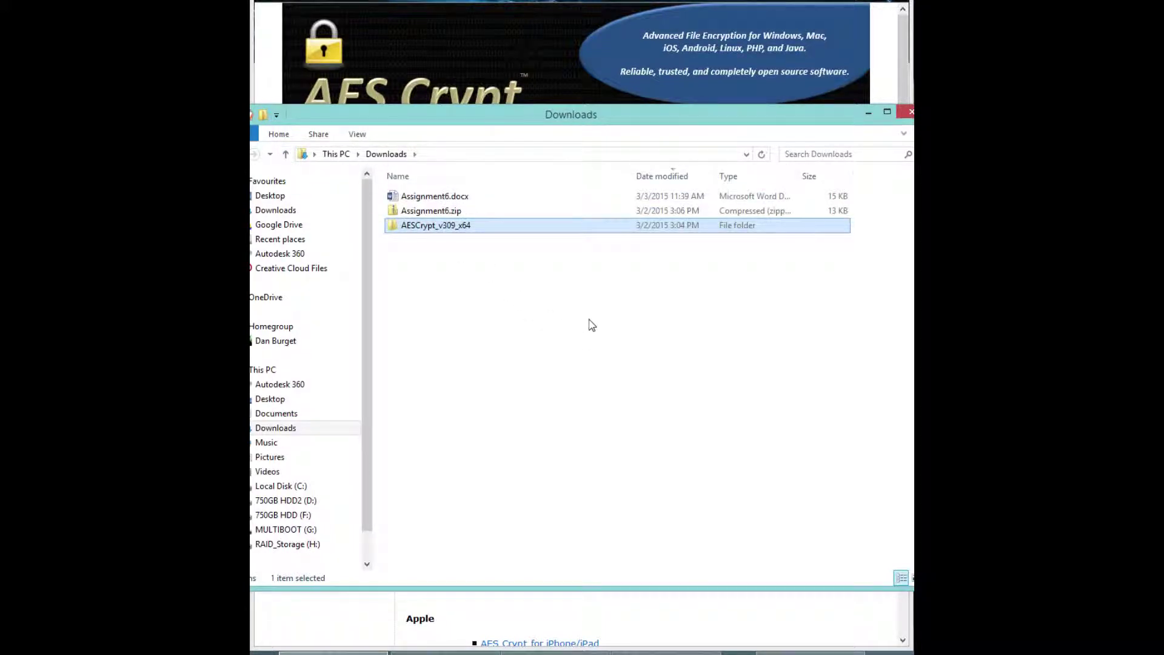
Encrypt Assignment6.docx with AES Encrypt using a confirmed password, then select the new Assignment6.docx.aes
{"action": "right_click", "coordinate": [430, 200]}
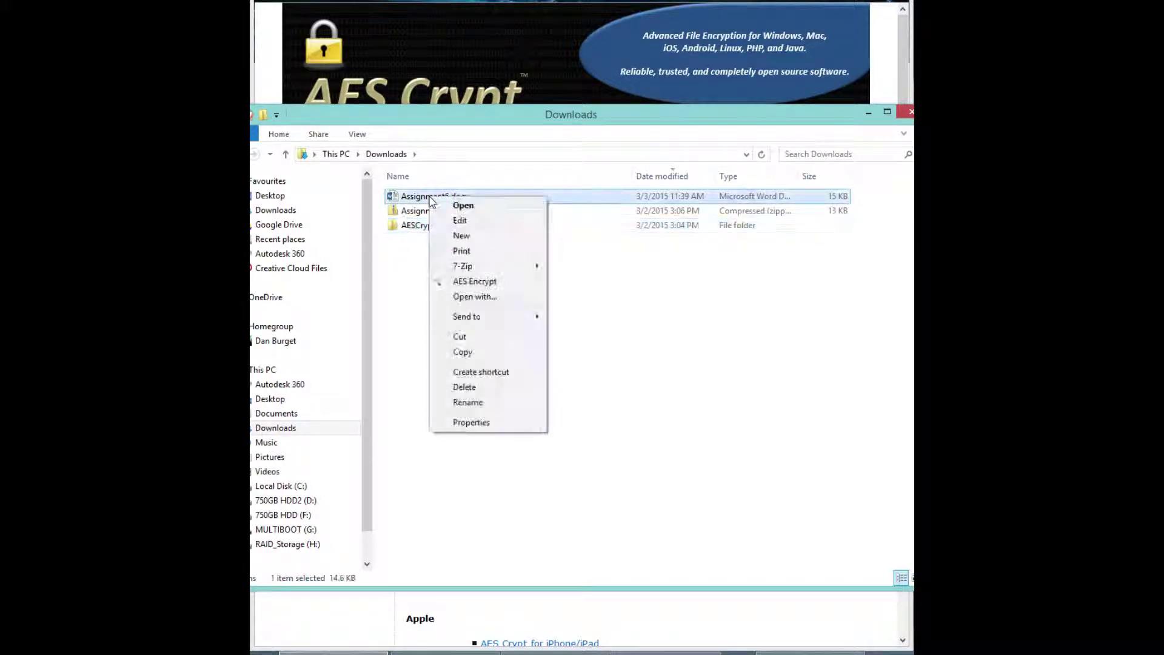
{"action": "left_click", "coordinate": [467, 283]}
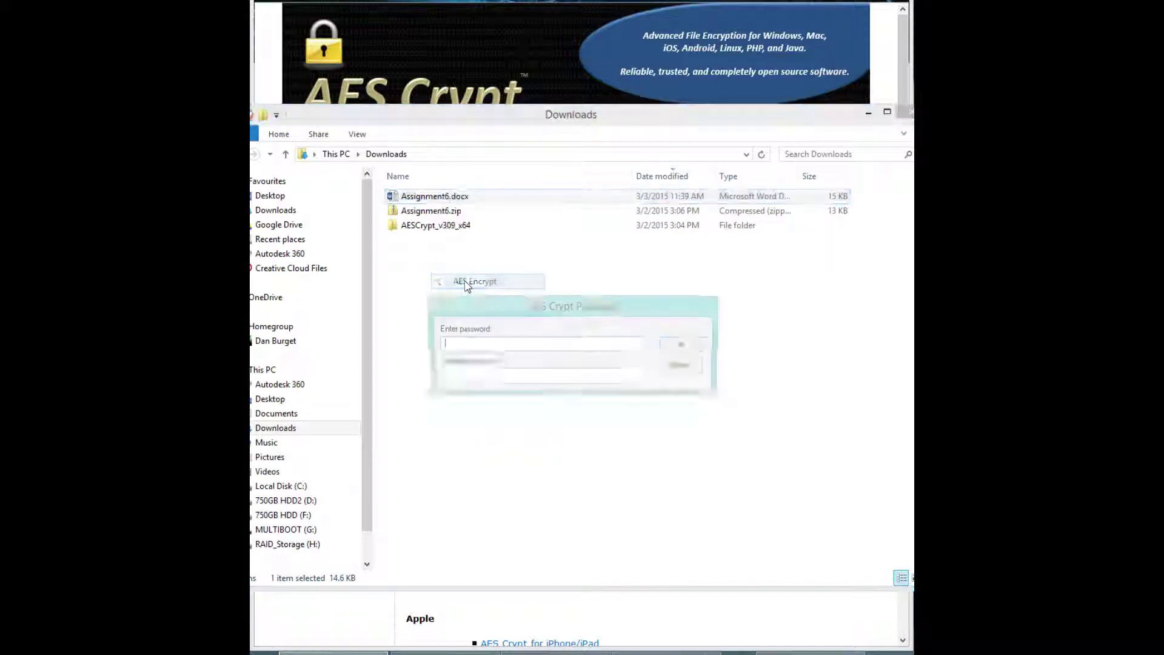
{"action": "type", "text": "p"}
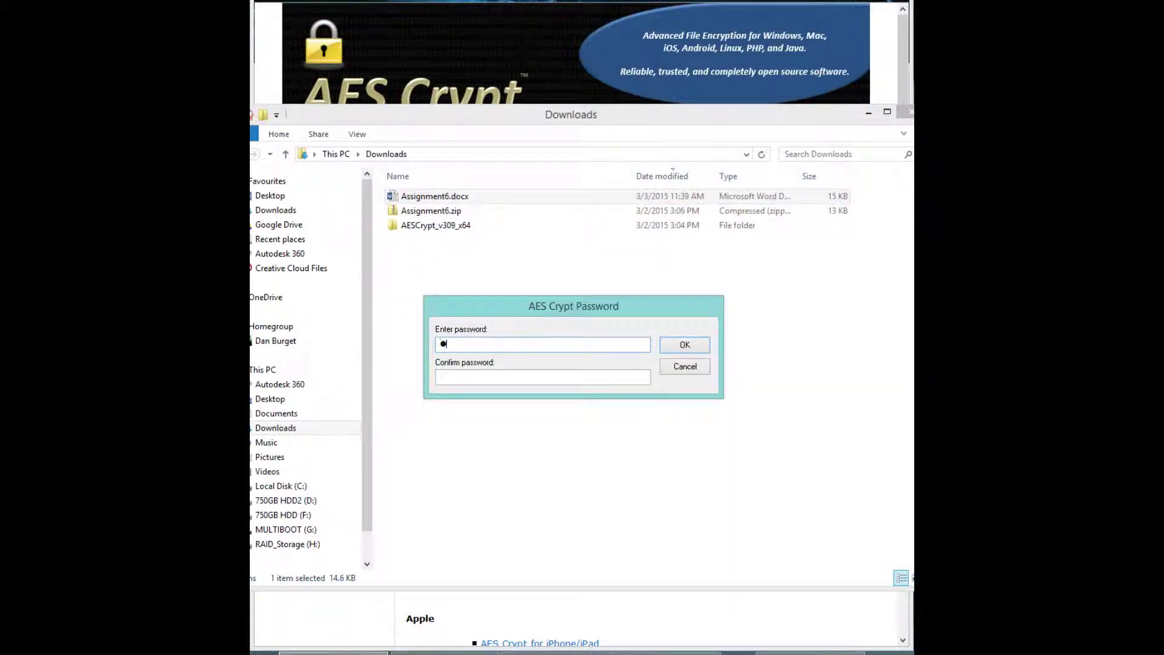
{"action": "left_click", "coordinate": [504, 377]}
{"action": "type", "text": "pa"}
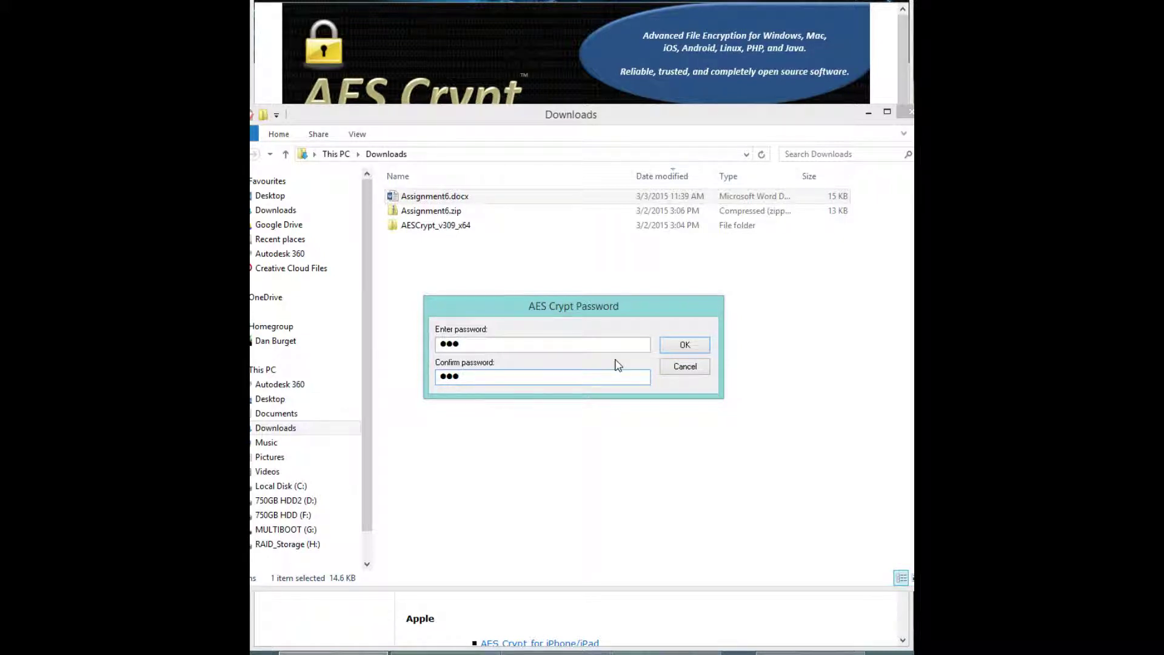
{"action": "left_click", "coordinate": [684, 345]}
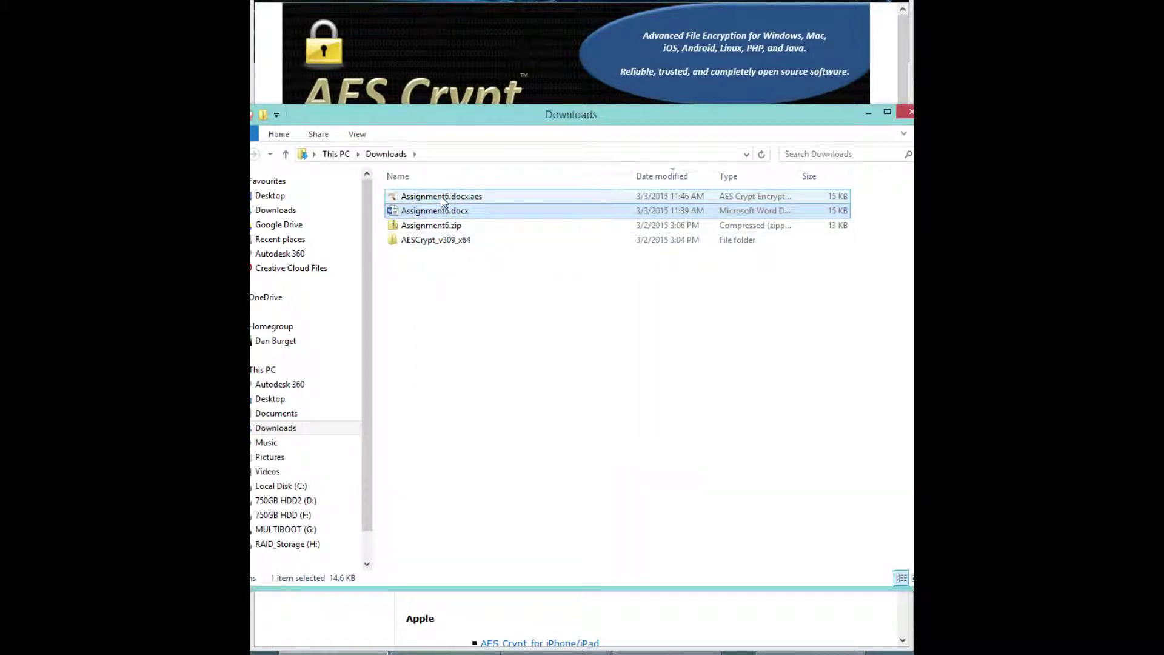
{"action": "left_click", "coordinate": [444, 196]}
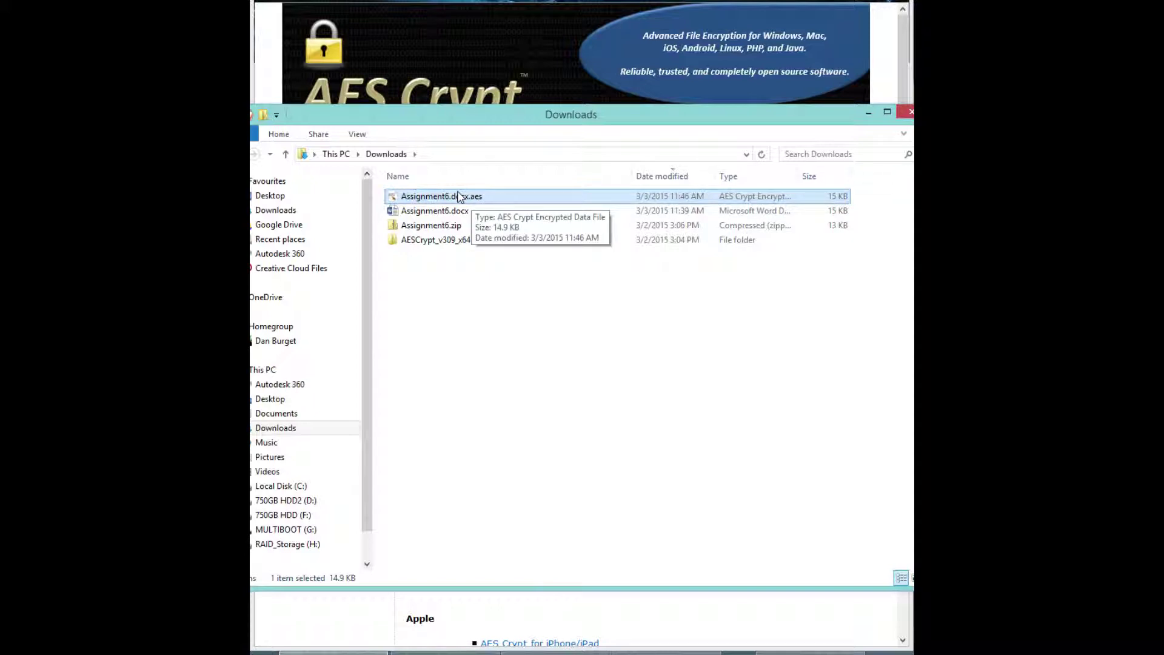
Try decrypting Assignment6.docx.aes with the password and dismiss the file-already-exists error
{"action": "double_click", "coordinate": [423, 200]}
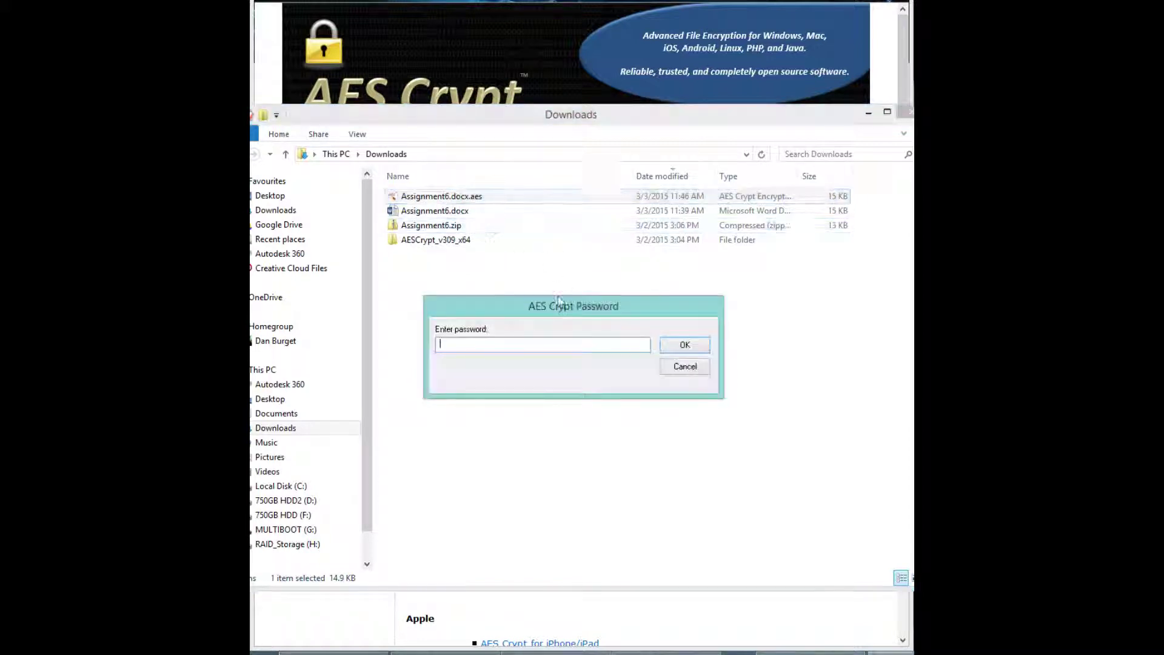
{"action": "type", "text": "***"}
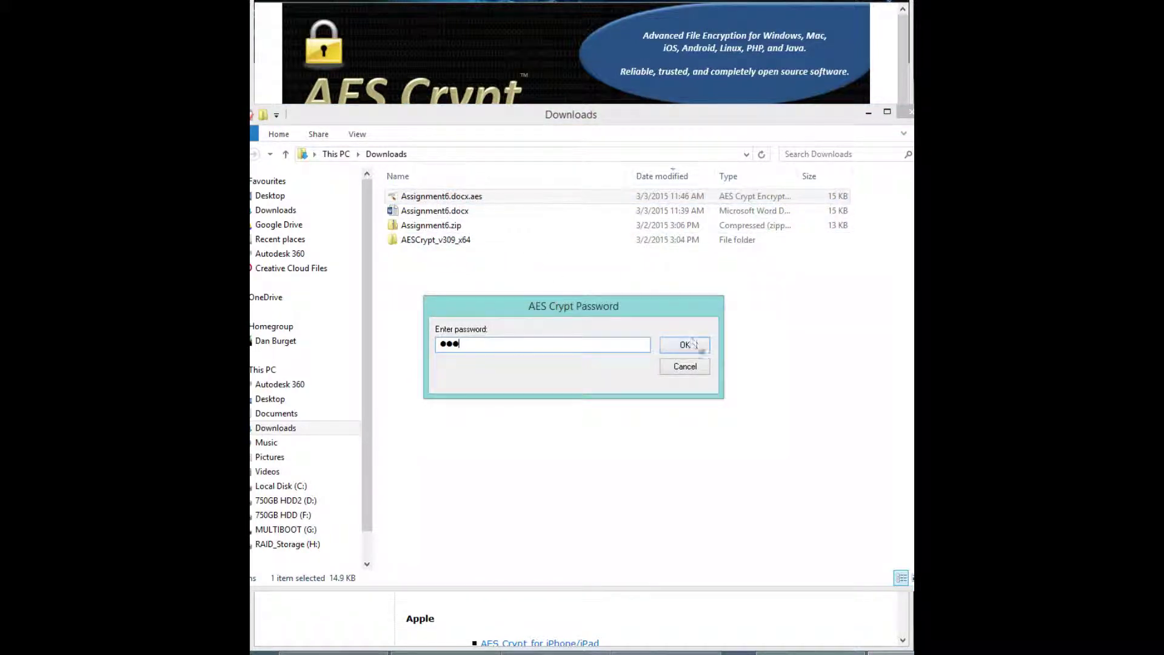
{"action": "left_click", "coordinate": [686, 346]}
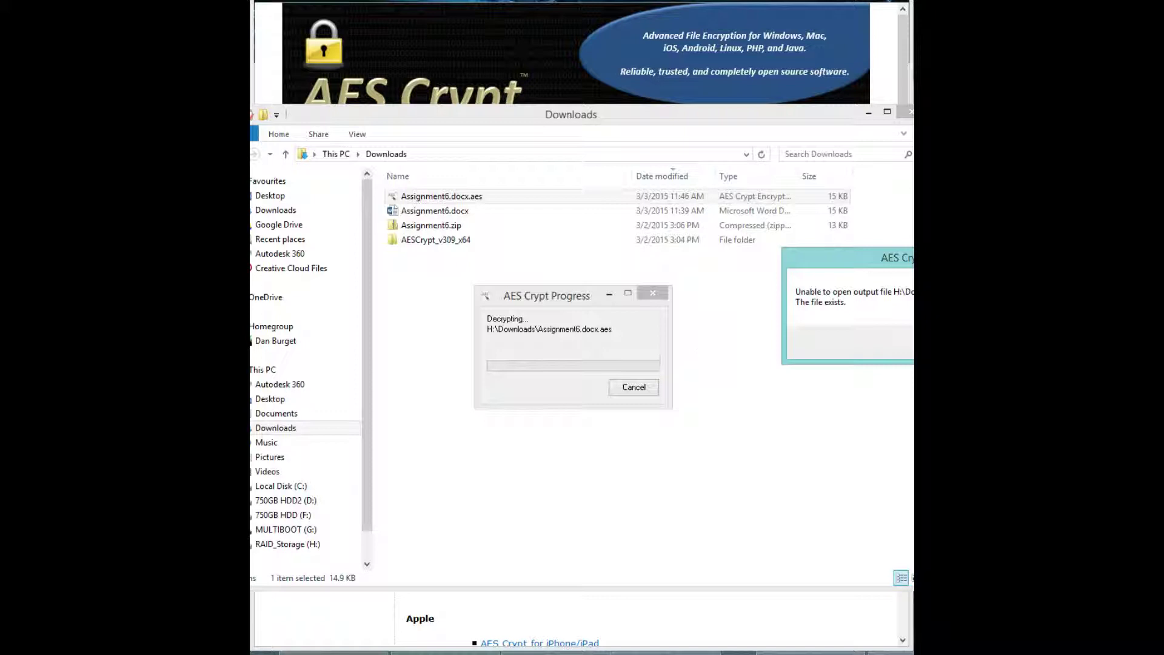
{"action": "left_click_drag", "start_coordinate": [849, 259], "coordinate": [587, 296]}
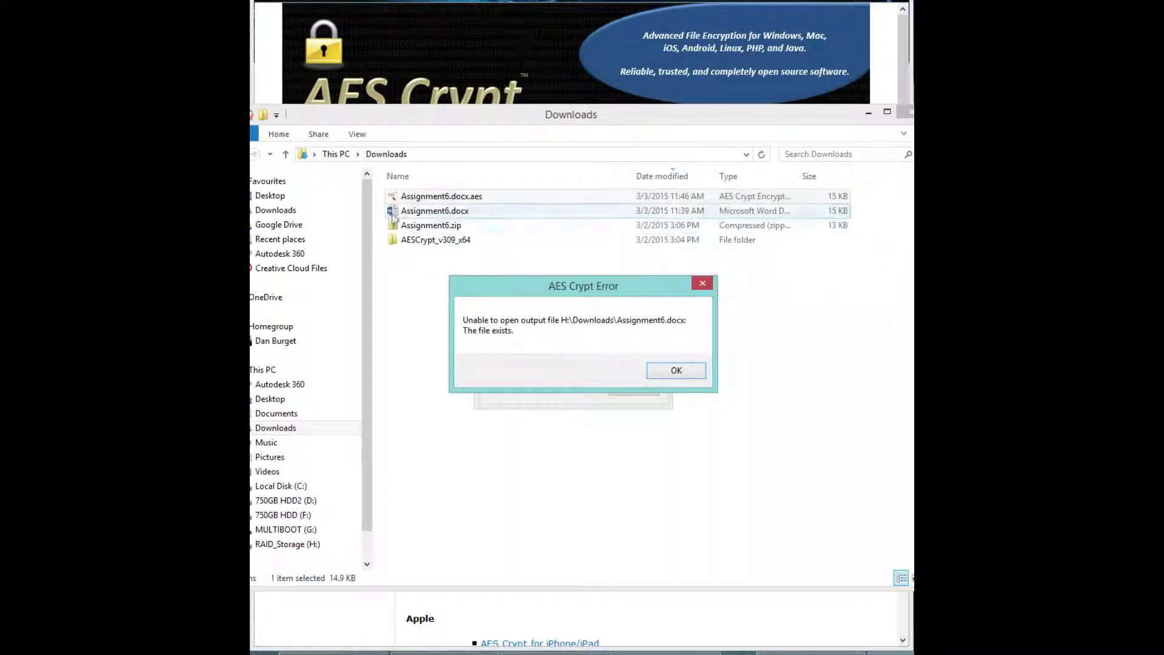
{"action": "left_click", "coordinate": [684, 370]}
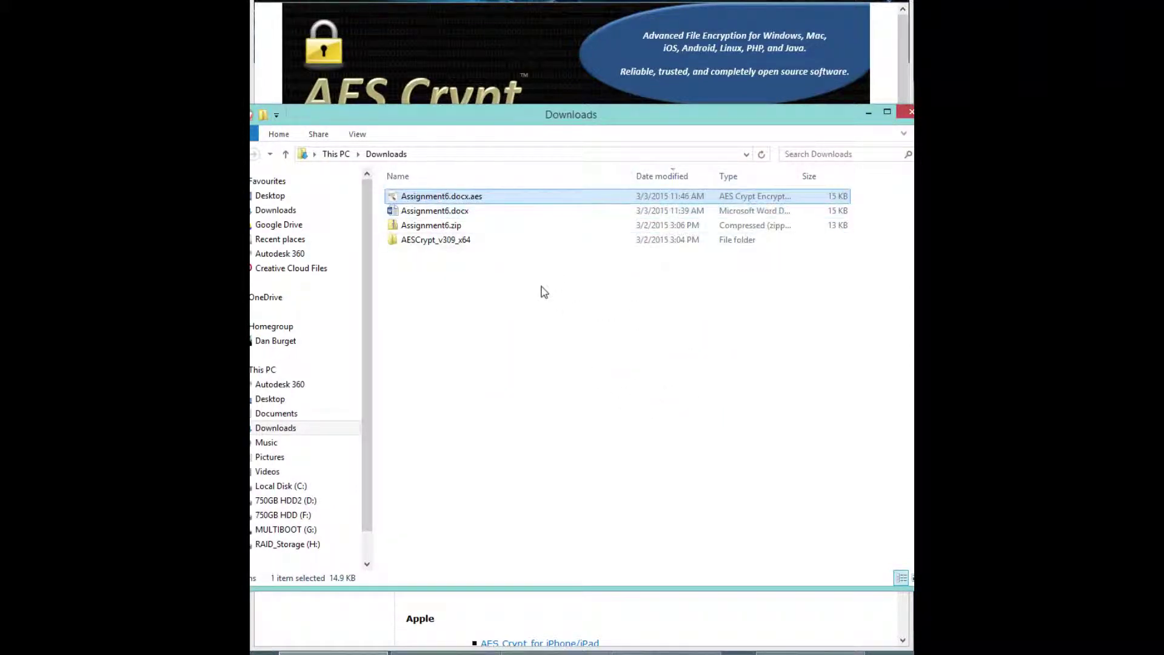
Delete the original Assignment6.docx from Downloads
{"action": "left_click", "coordinate": [458, 212]}
{"action": "right_click", "coordinate": [465, 213]}
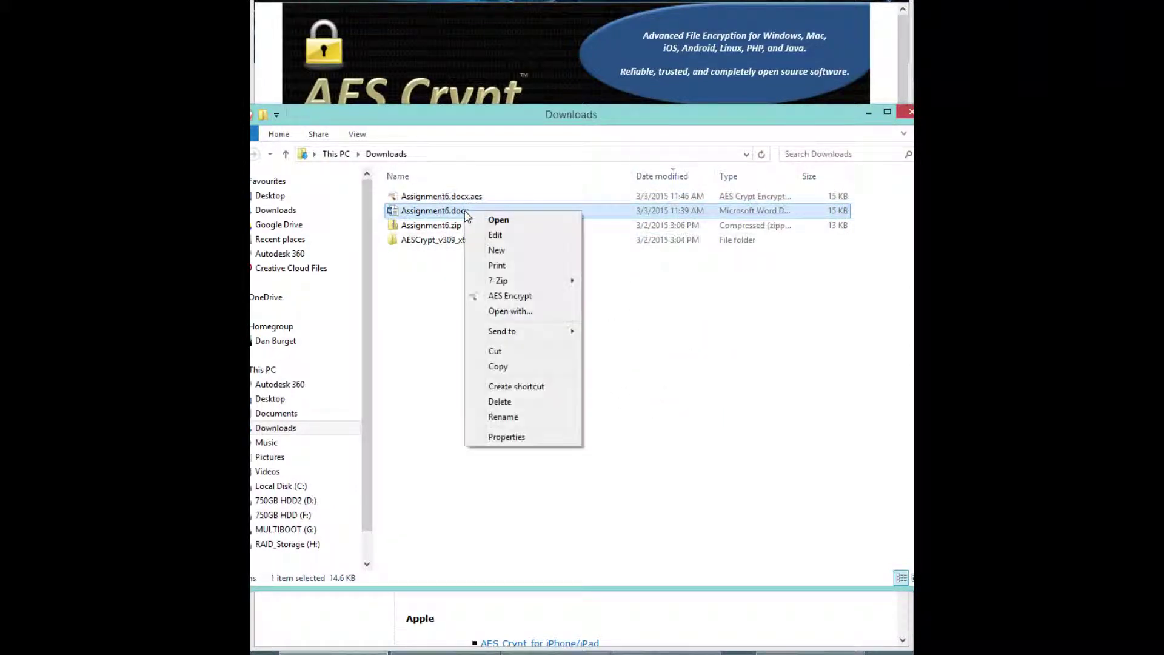
{"action": "left_click", "coordinate": [521, 404]}
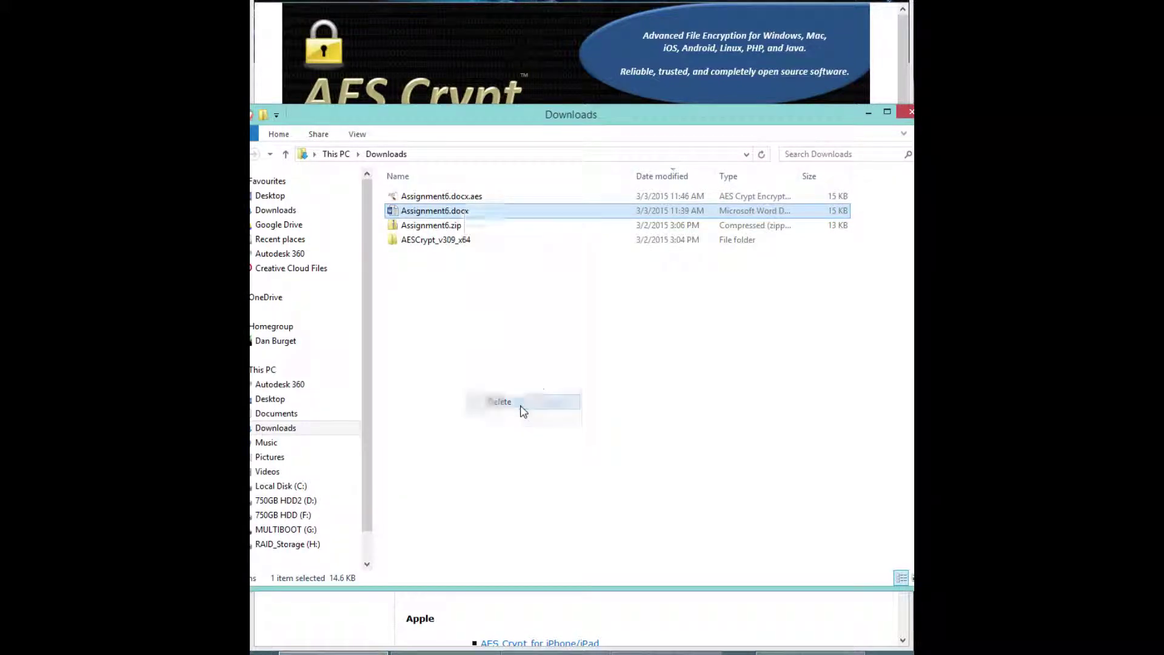
{"action": "key", "text": "Return"}
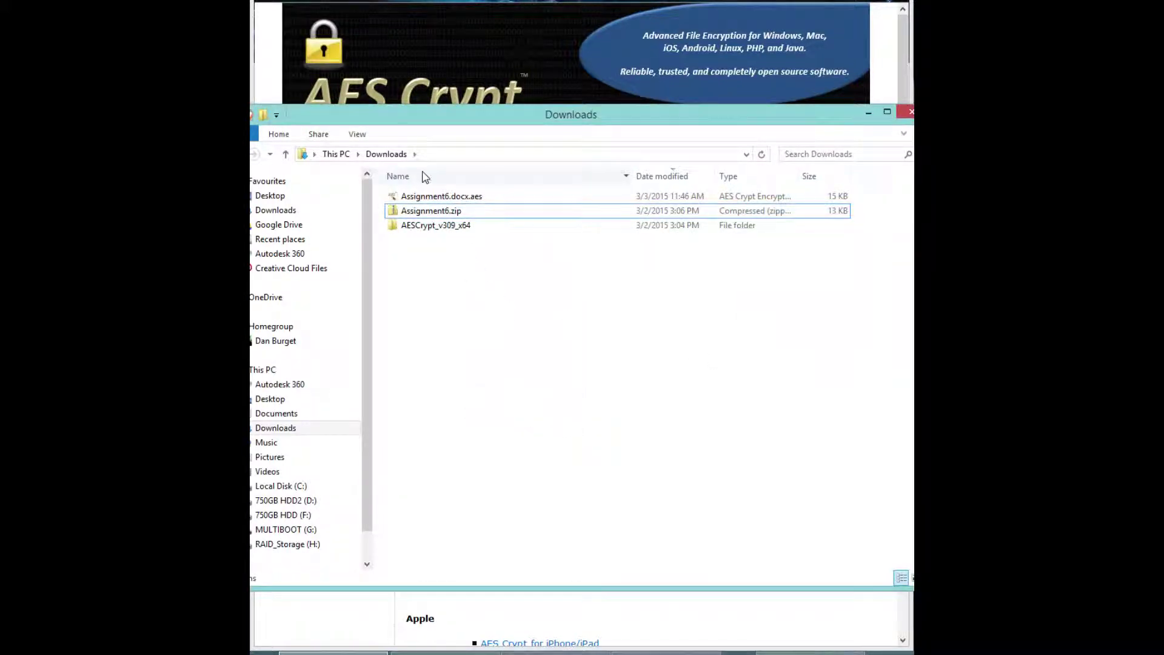
Decrypt Assignment6.docx.aes with the password to restore Assignment6.docx
{"action": "double_click", "coordinate": [461, 199]}
{"action": "type", "text": "123"}
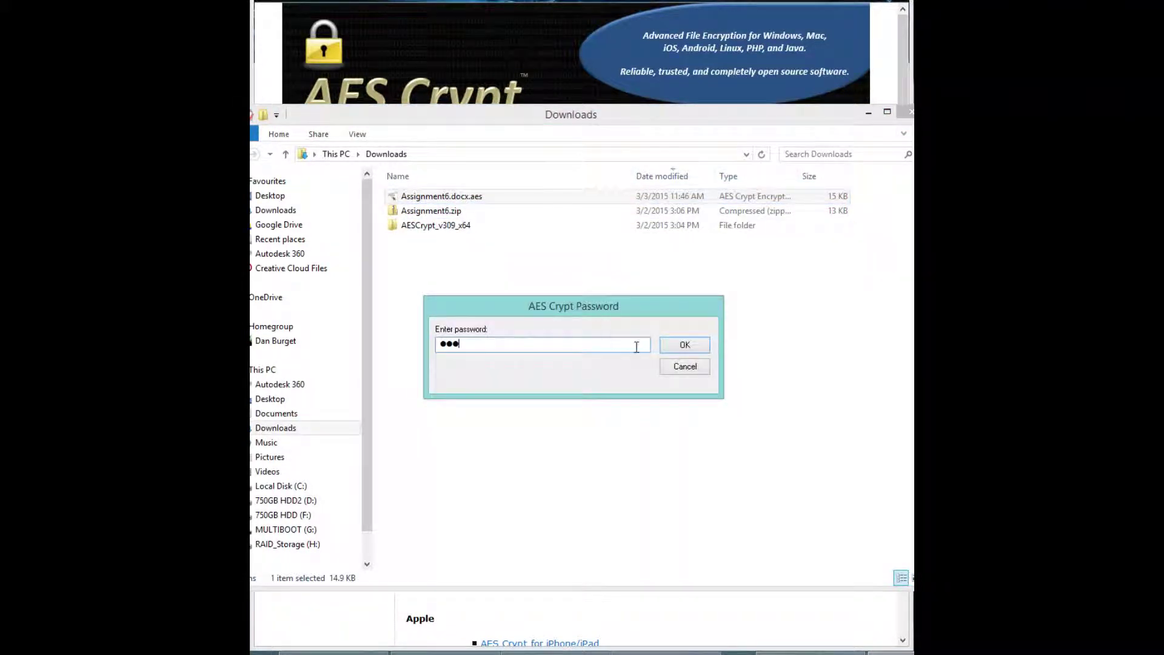
{"action": "left_click", "coordinate": [685, 345]}
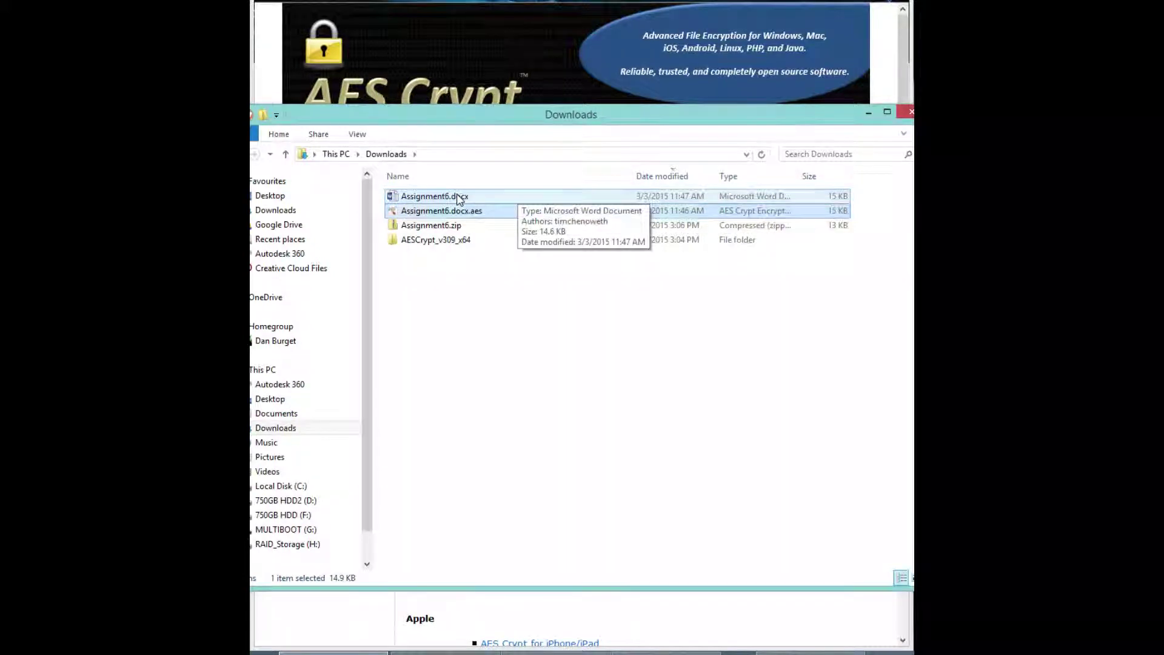
Delete the restored Assignment6.docx, keeping only the encrypted copy
{"action": "left_click", "coordinate": [459, 198]}
{"action": "right_click", "coordinate": [463, 197]}
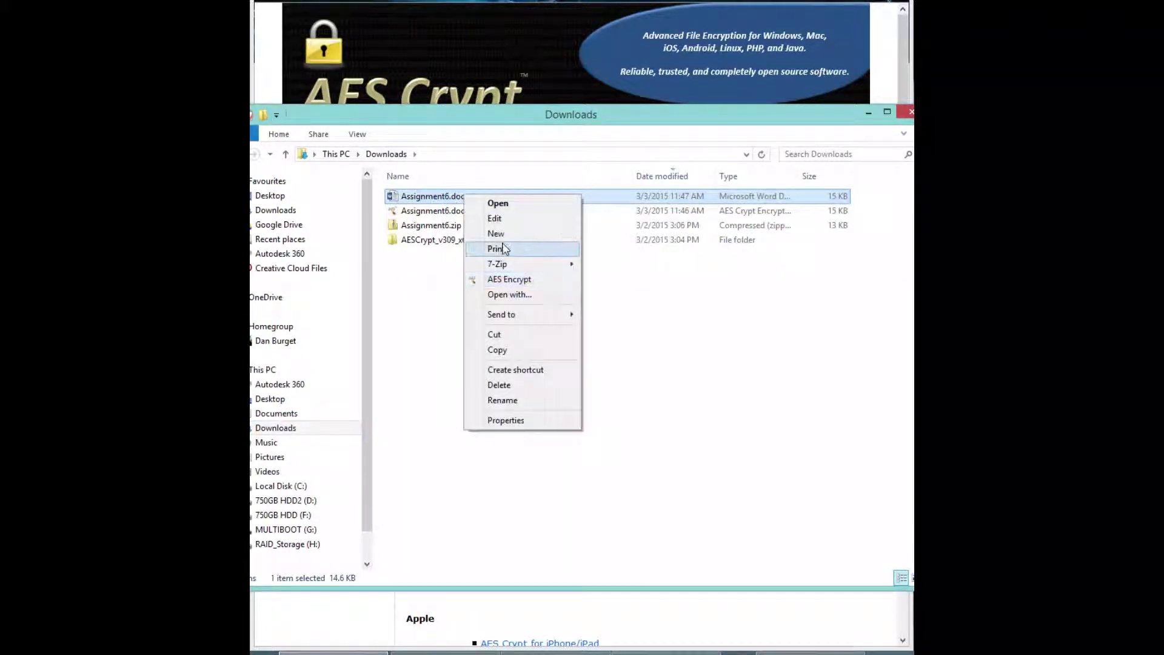
{"action": "left_click", "coordinate": [534, 387]}
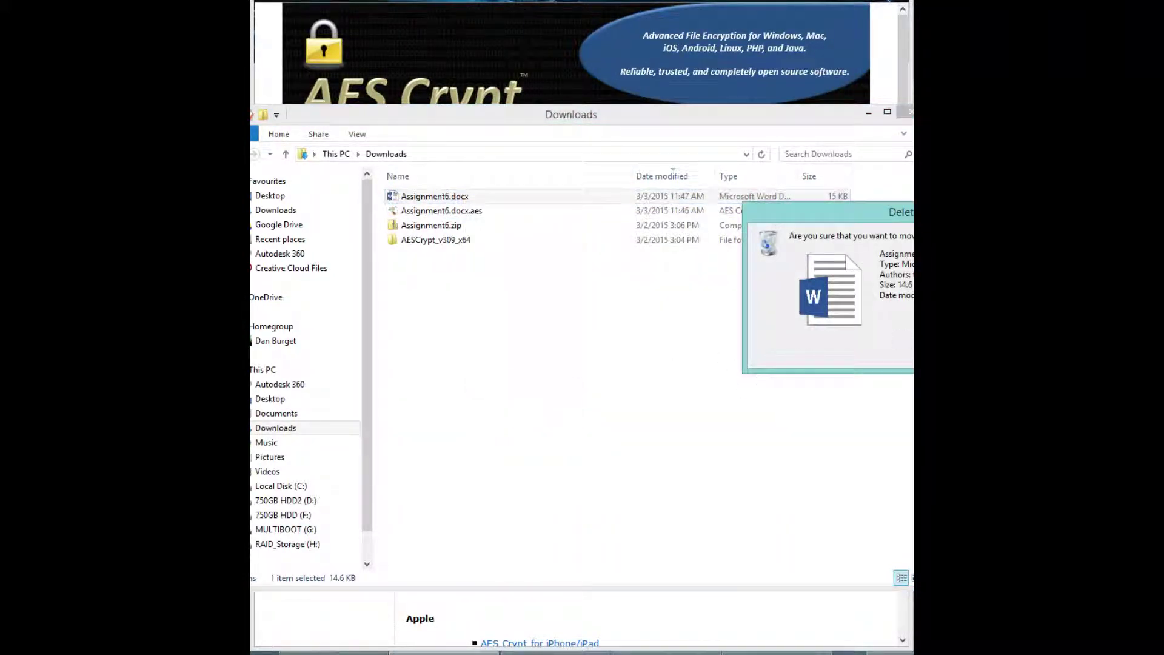
{"action": "key", "text": "Return"}
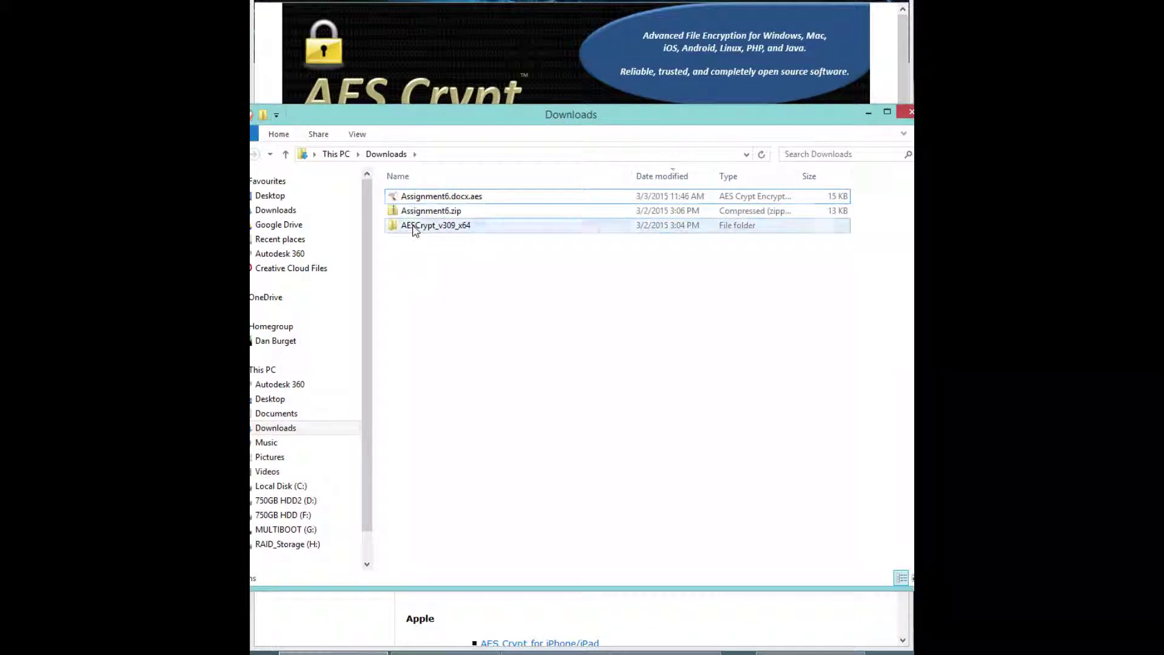
Compress the AESCrypt_v309_x64 folder into AESCrypt_v309_x64.zip via Send to > Compressed (zipped) folder
{"action": "right_click", "coordinate": [414, 226]}
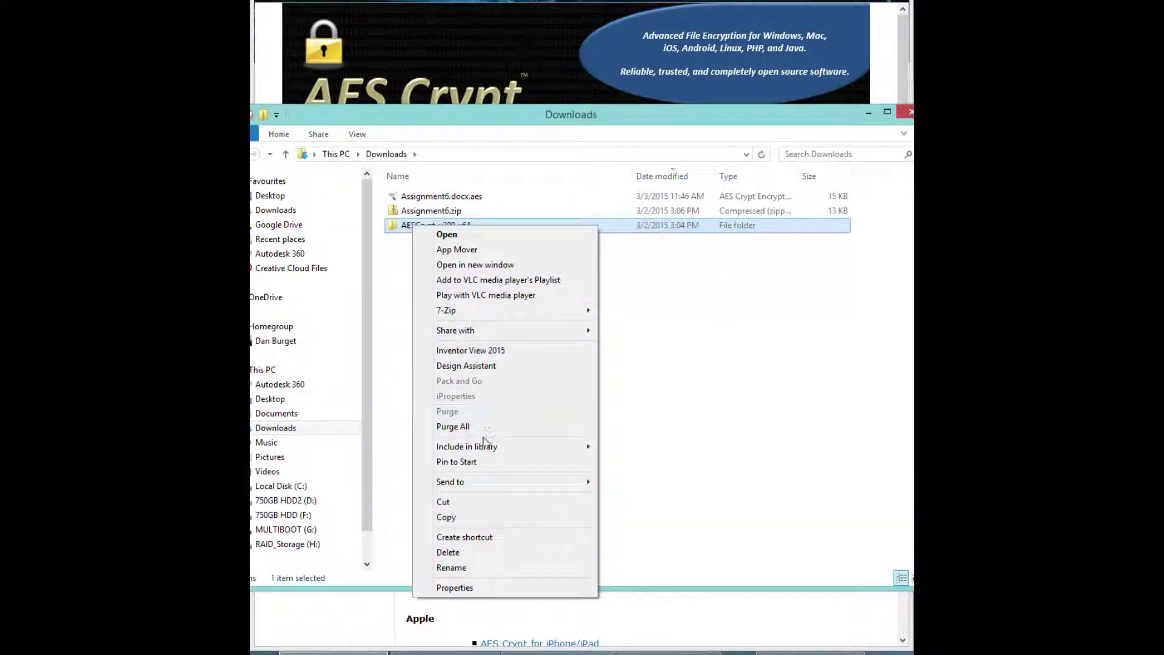
{"action": "mouse_move", "coordinate": [546, 331]}
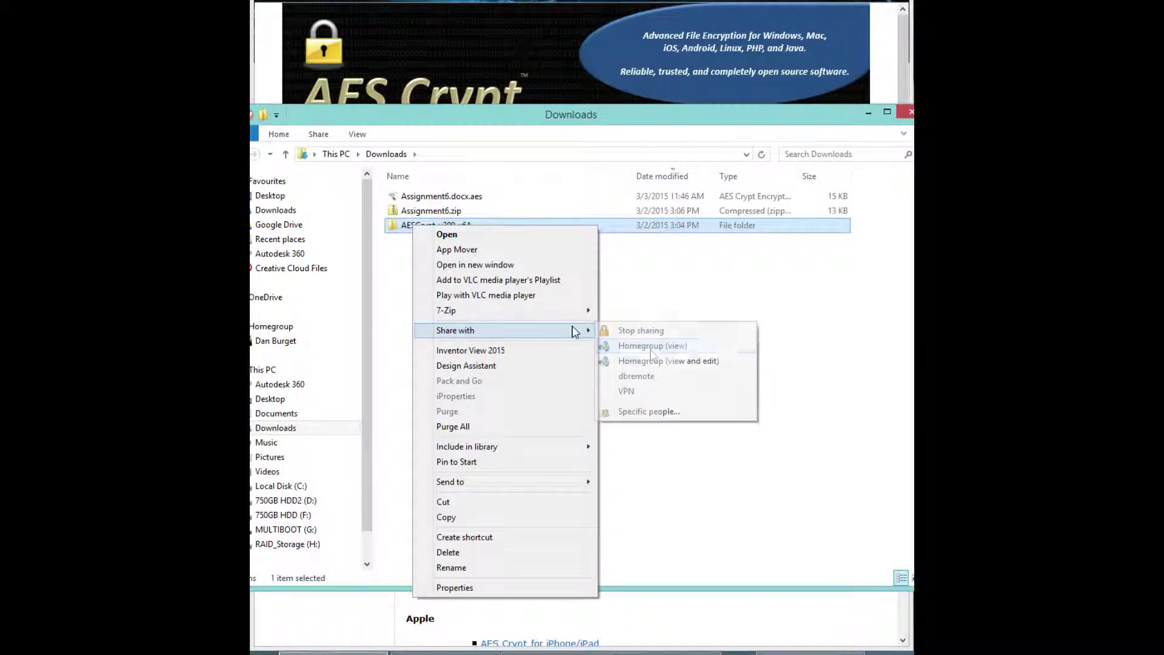
{"action": "left_click", "coordinate": [661, 346]}
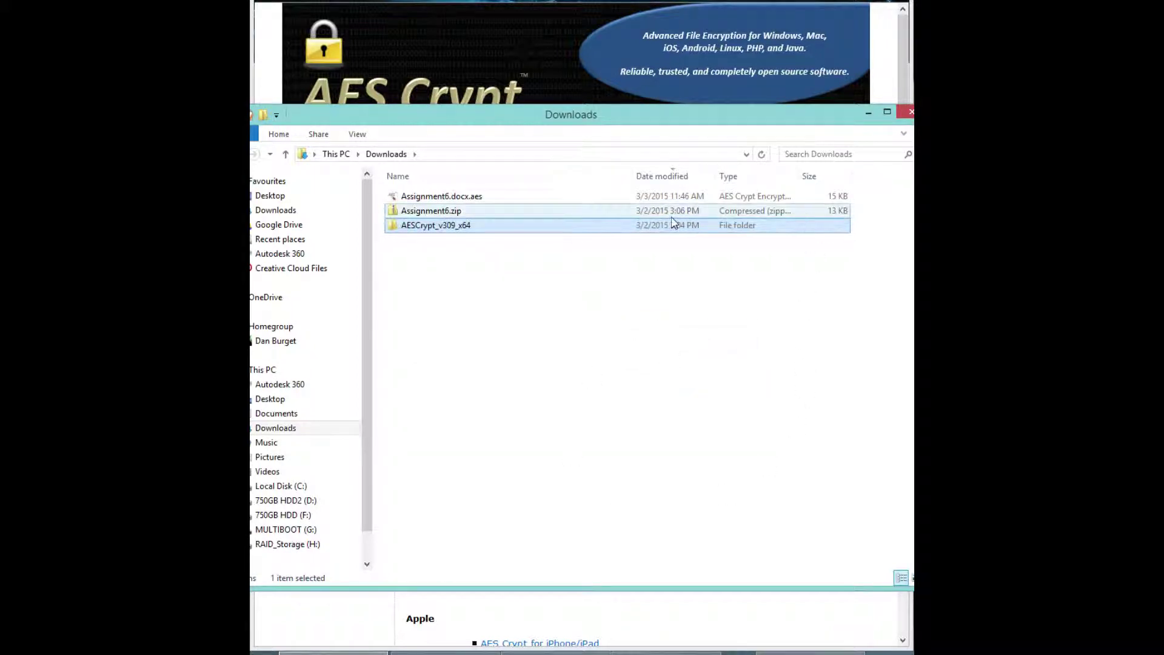
{"action": "left_click", "coordinate": [433, 212]}
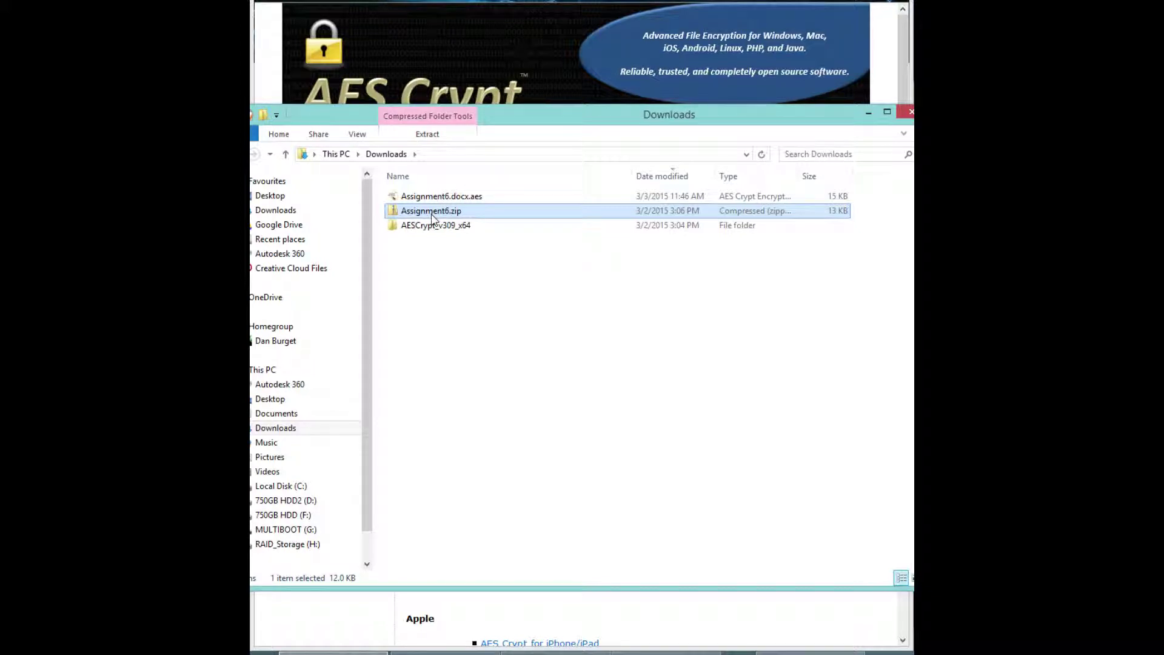
{"action": "right_click", "coordinate": [444, 226]}
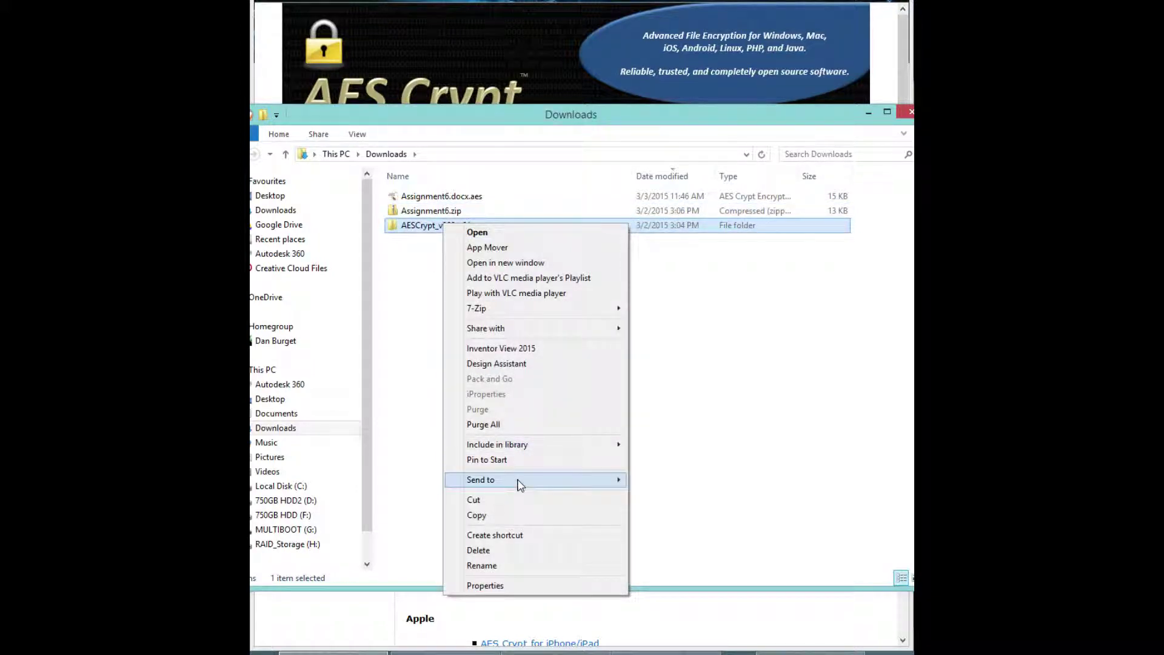
{"action": "mouse_move", "coordinate": [520, 484]}
{"action": "left_click", "coordinate": [664, 478]}
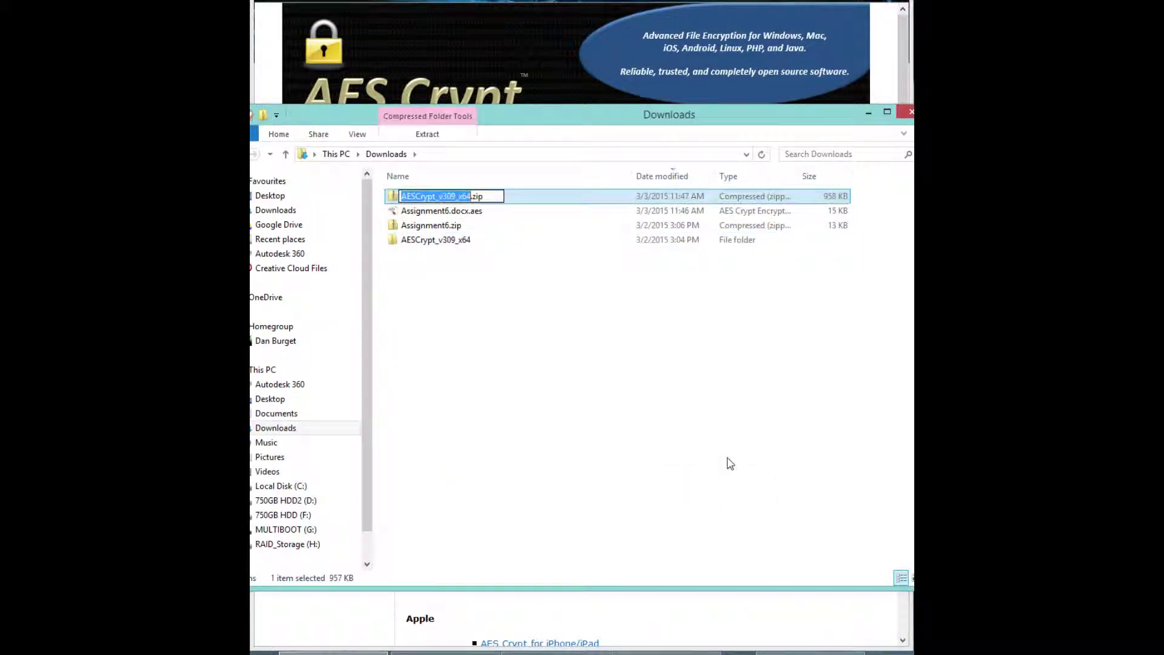
{"action": "left_click", "coordinate": [564, 315]}
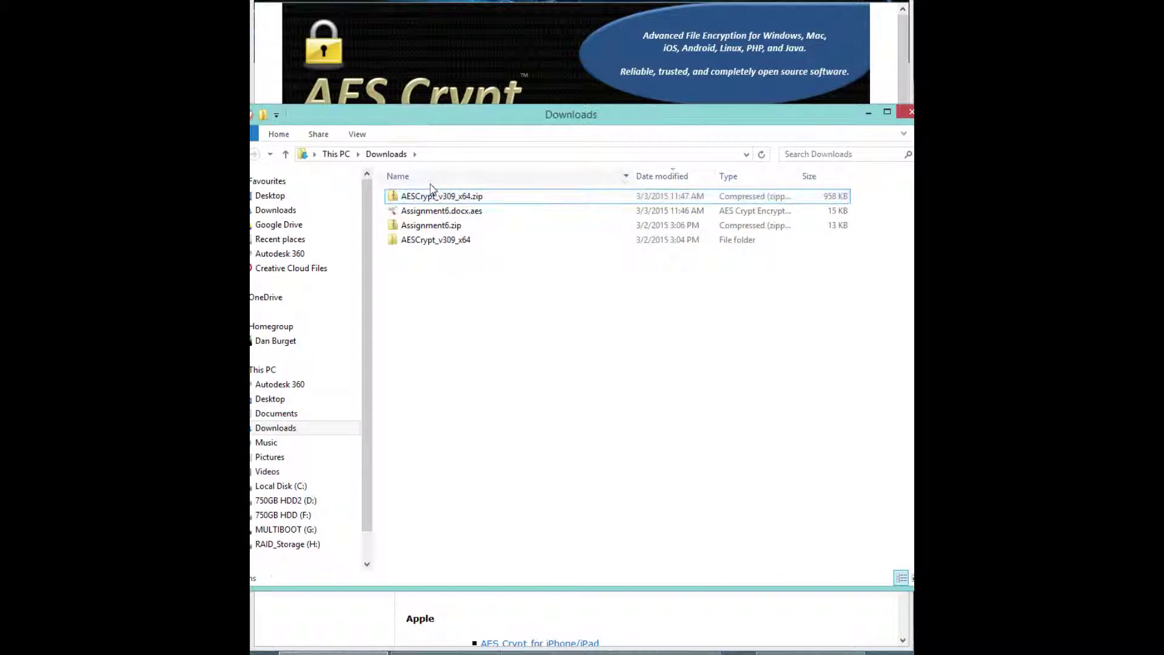
Encrypt Assignment6.zip with AES Encrypt and a password, then select the new Assignment6.zip.aes
{"action": "left_click", "coordinate": [419, 229]}
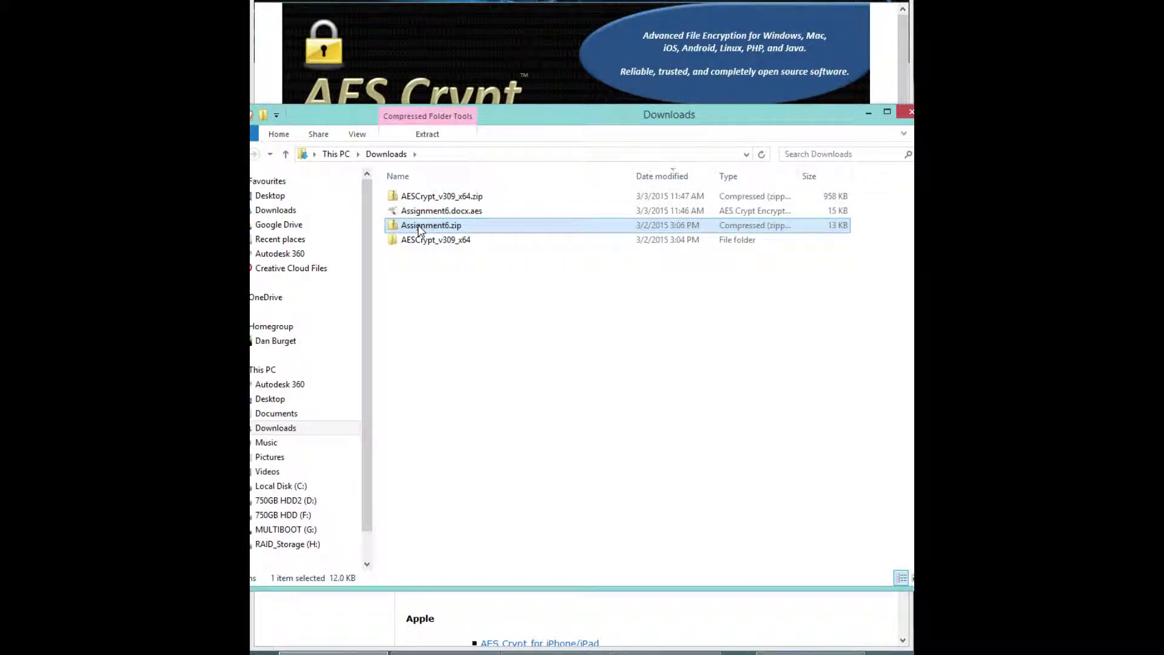
{"action": "right_click", "coordinate": [420, 231]}
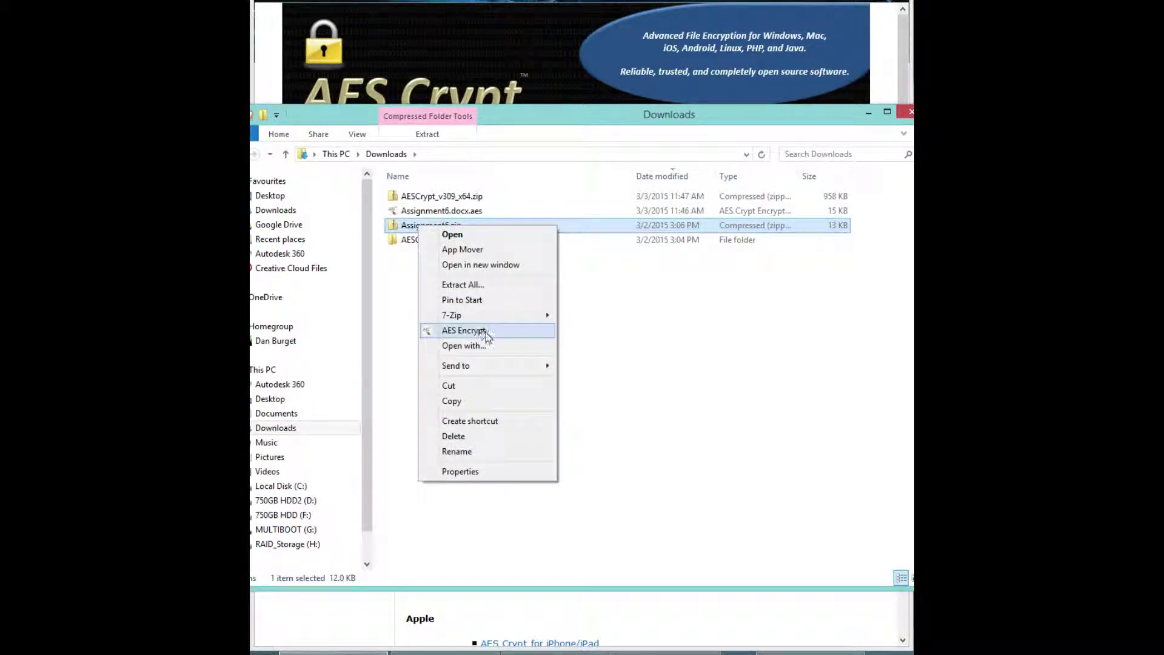
{"action": "left_click", "coordinate": [486, 332]}
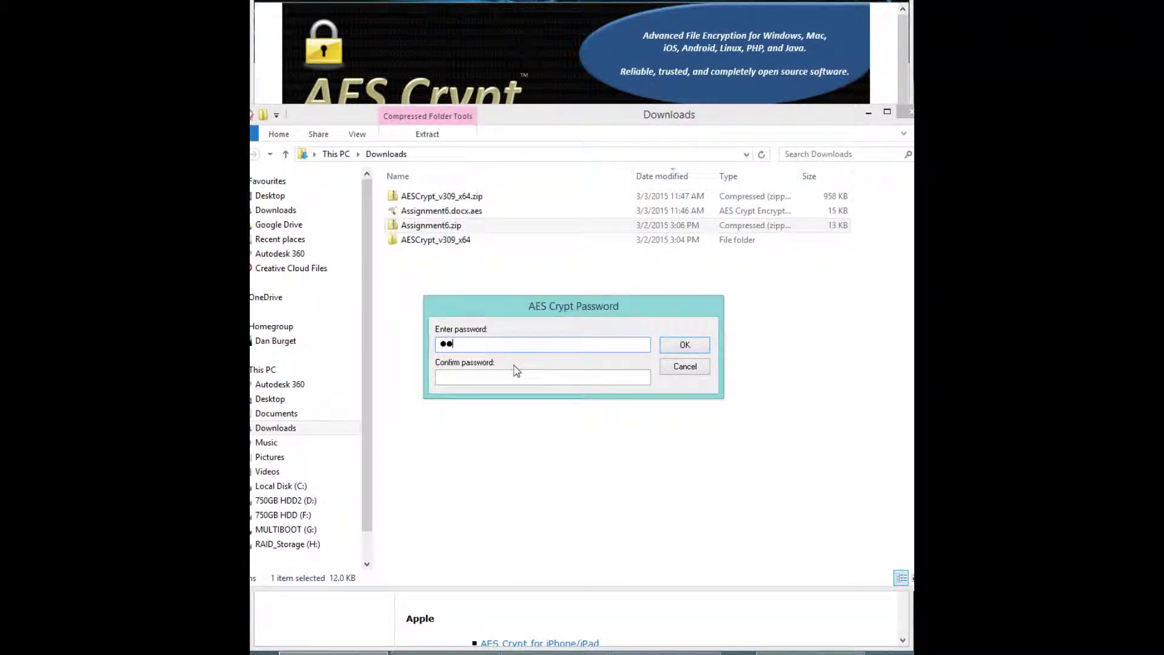
{"action": "type", "text": "12"}
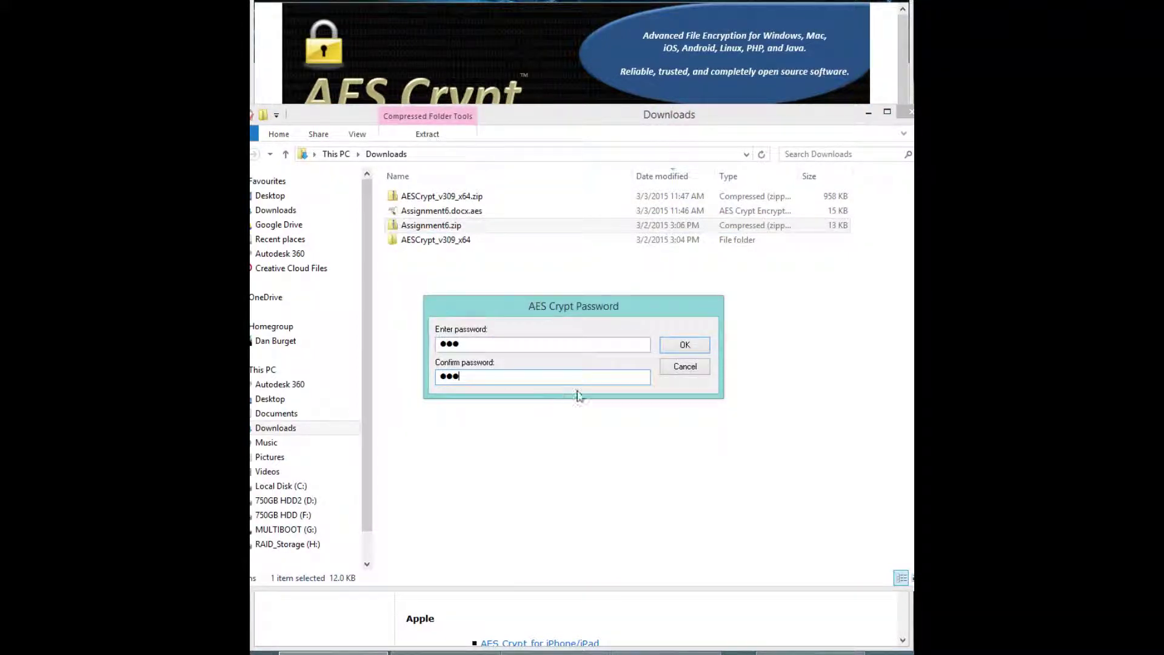
{"action": "left_click", "coordinate": [685, 345]}
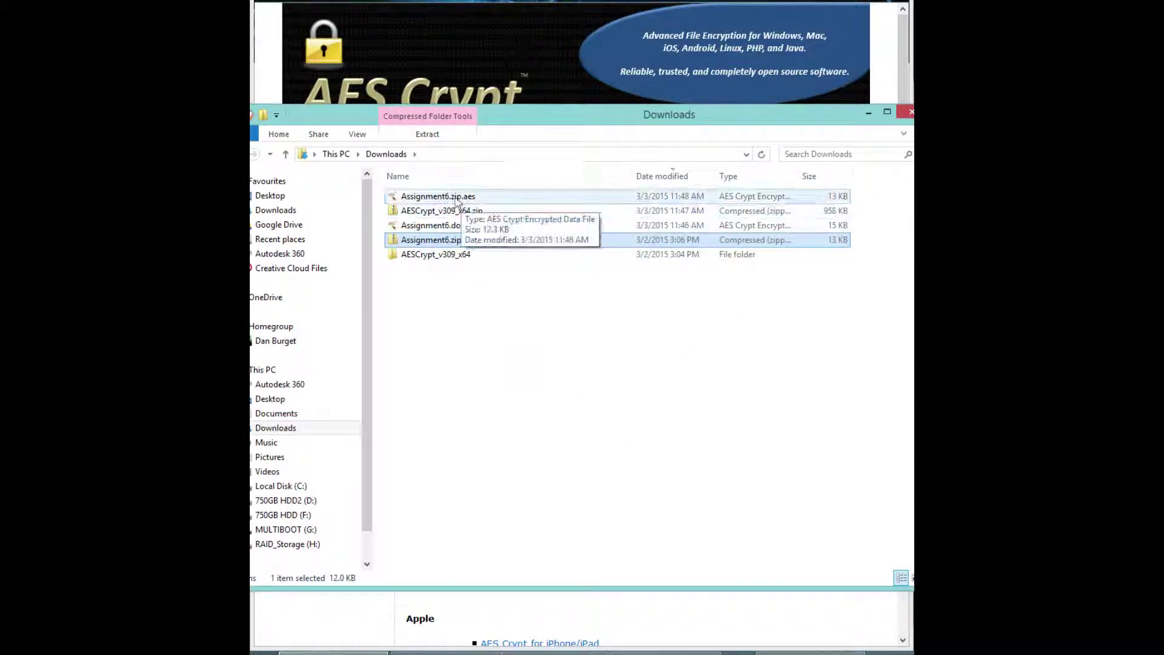
{"action": "left_click", "coordinate": [456, 199]}
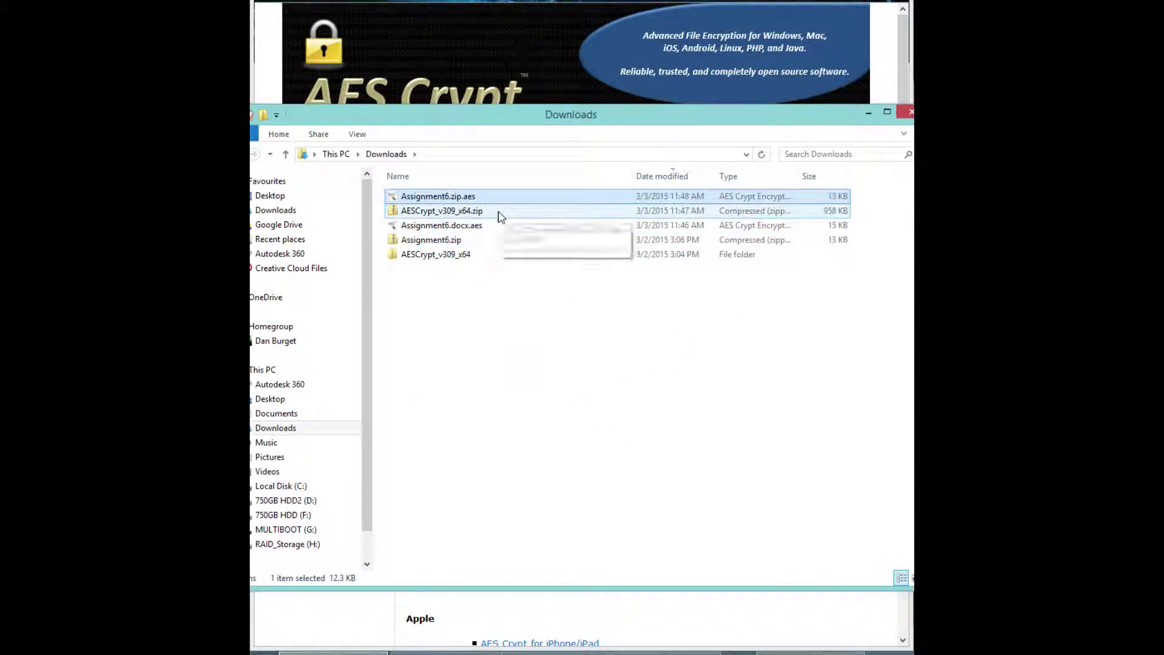